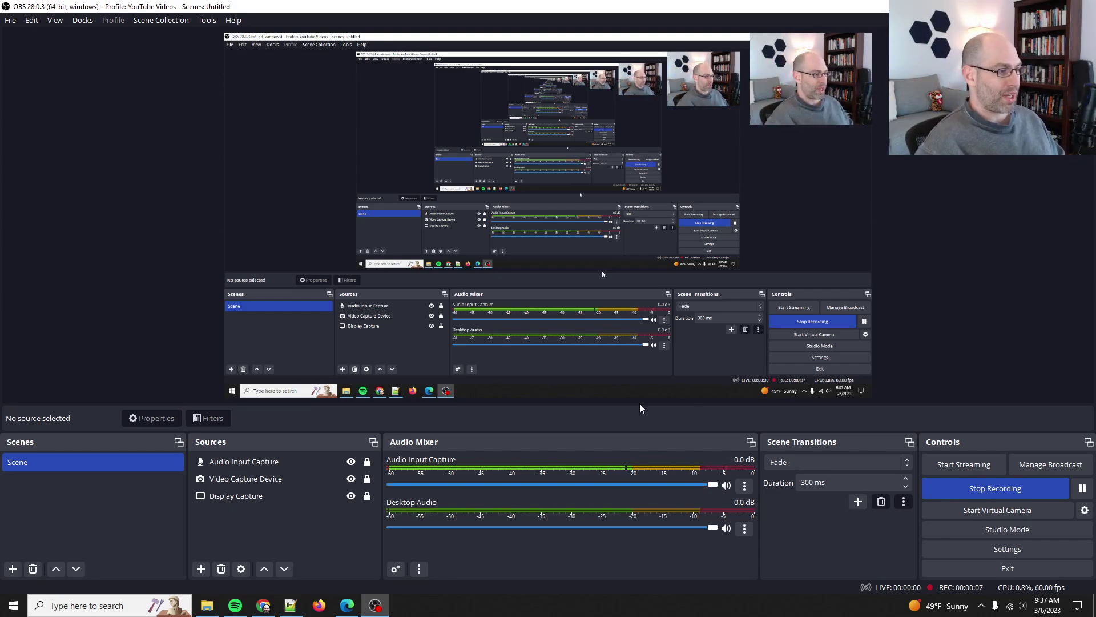
# - Minimize OBS Studio to show the Edge window with the drafted Bing Chat prompt
pyautogui.click(375, 604)
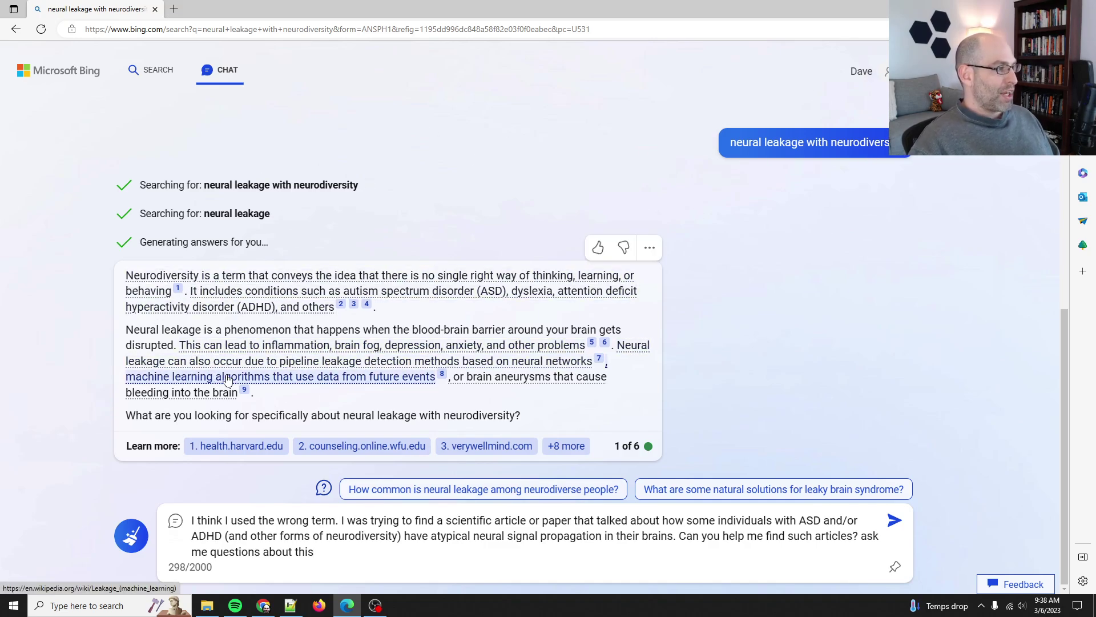
# - Finish the ASD/ADHD neural-signal papers request with 'Or just find some papers. Thanks!' and send it
pyautogui.moveTo(228, 379)
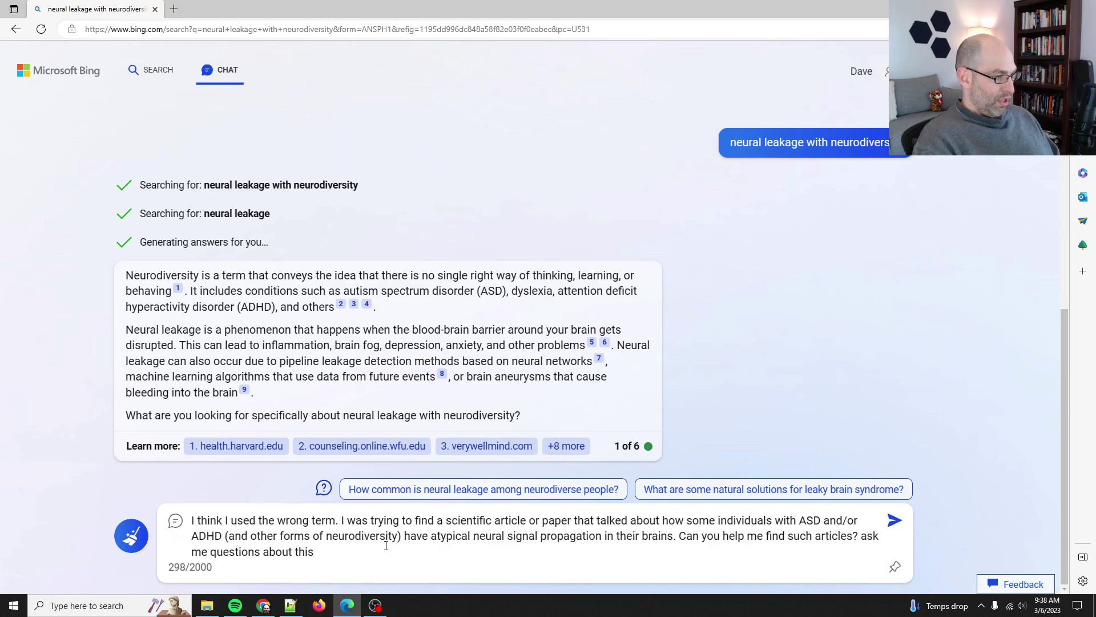
pyautogui.write('to clarify if nee')
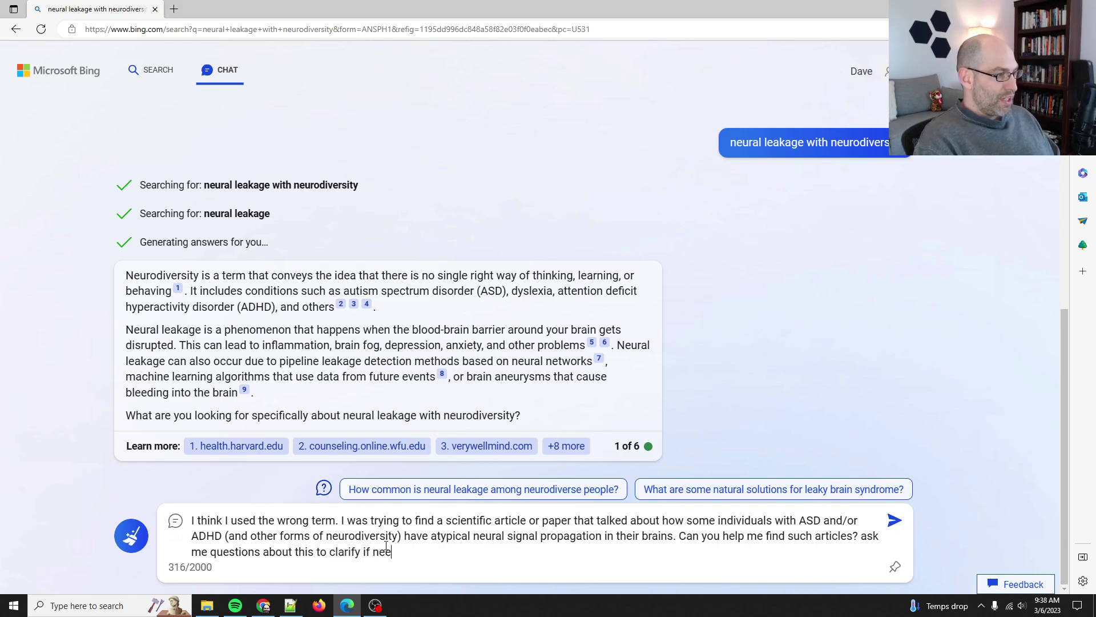
pyautogui.write('ded. Or ')
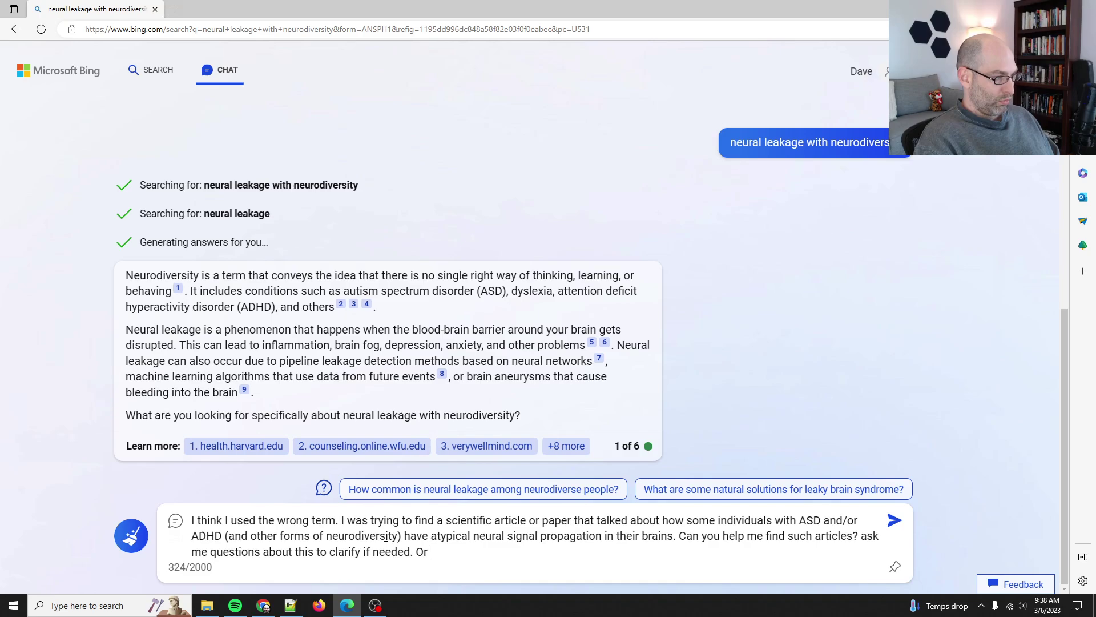
pyautogui.write('just find some papers')
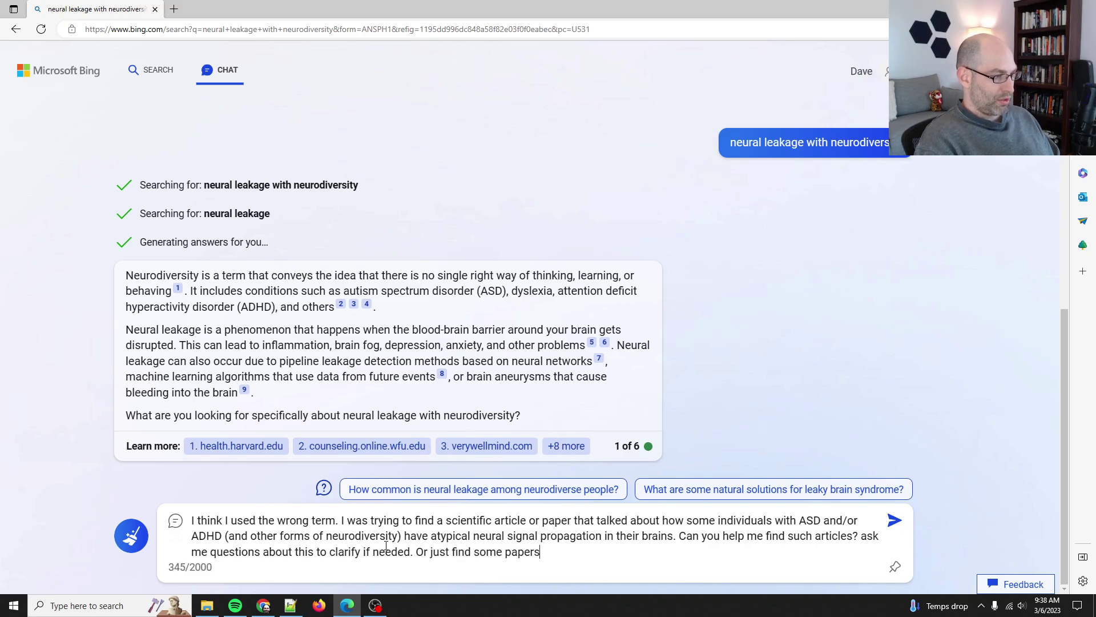
pyautogui.write('. Thanks!')
pyautogui.press('Return')
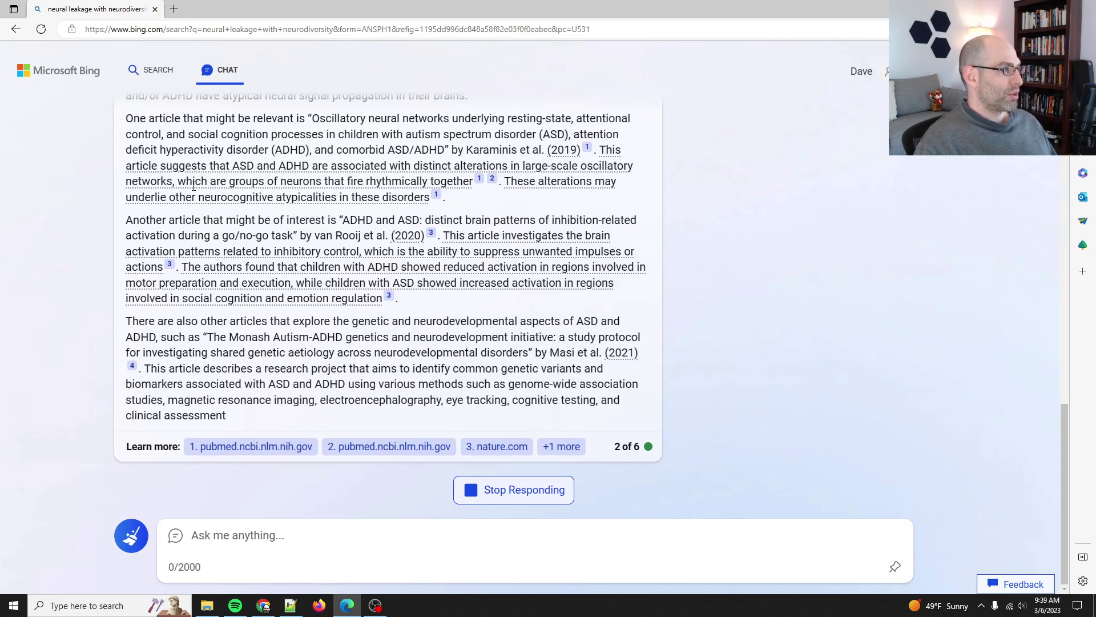
# - Scroll through Bing's reply as it finishes recommending Karaminis et al. (2019) and van Rooij et al. (2020)
pyautogui.scroll(1, 308, 236)
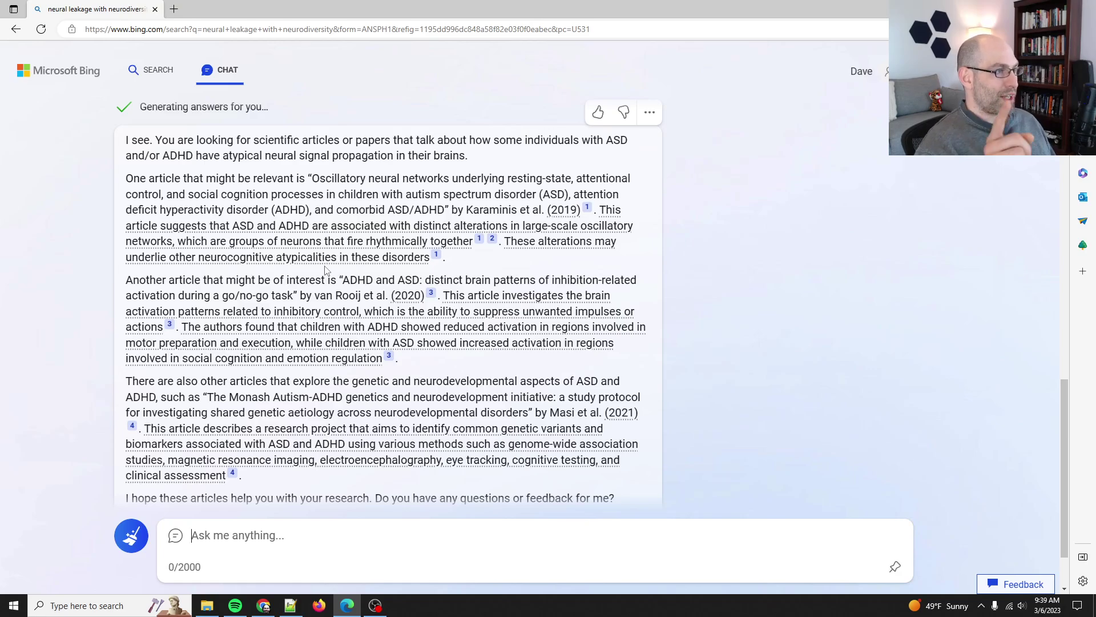
pyautogui.scroll(-1, 346, 308)
pyautogui.scroll(2, 399, 314)
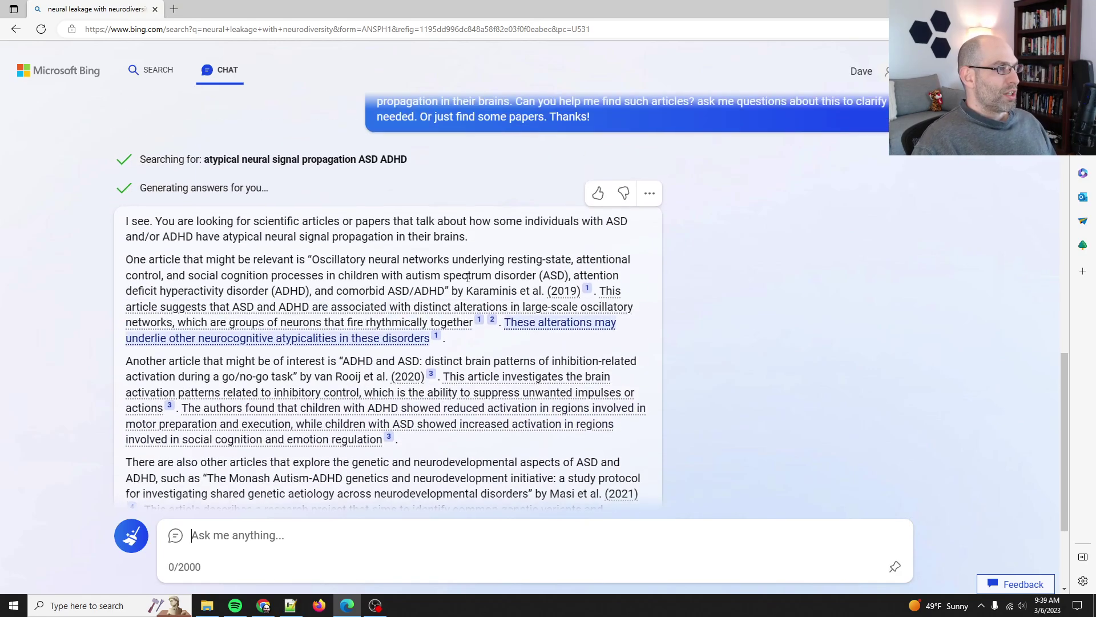
pyautogui.scroll(-3, 491, 323)
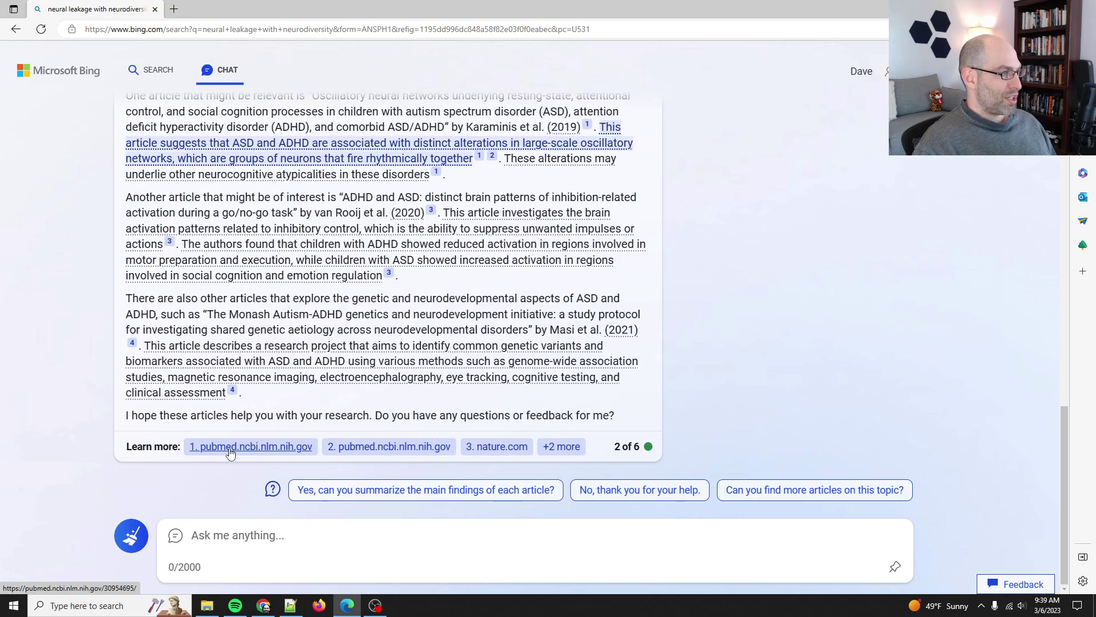
# - Open the first two pubmed.ncbi.nlm.nih.gov sources in background tabs
pyautogui.middleClick(251, 446)
pyautogui.middleClick(365, 448)
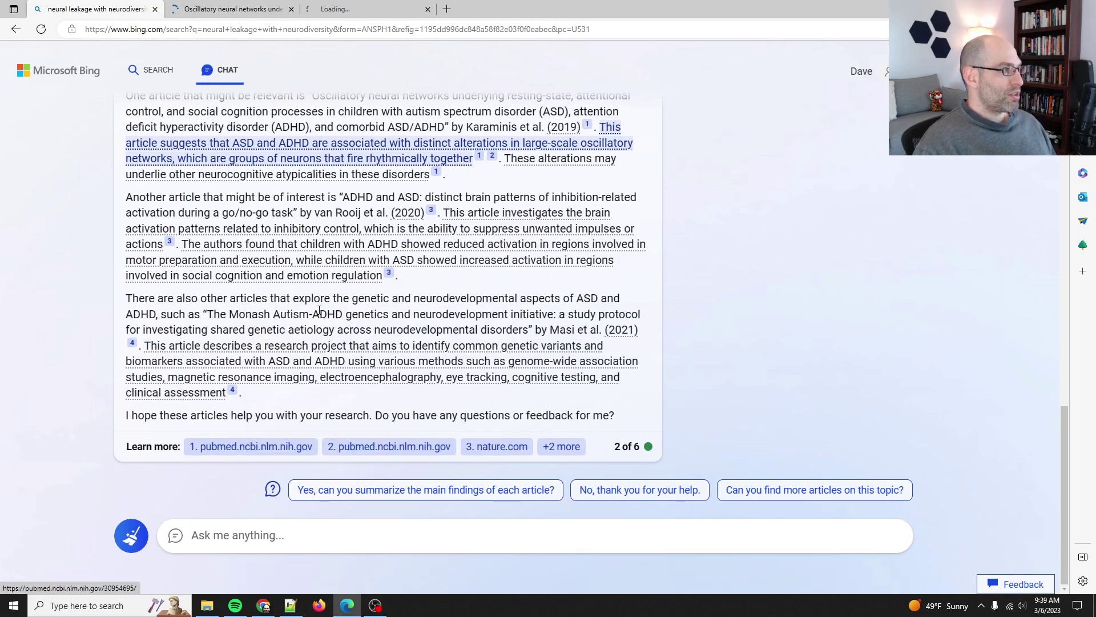
pyautogui.scroll(2, 177, 280)
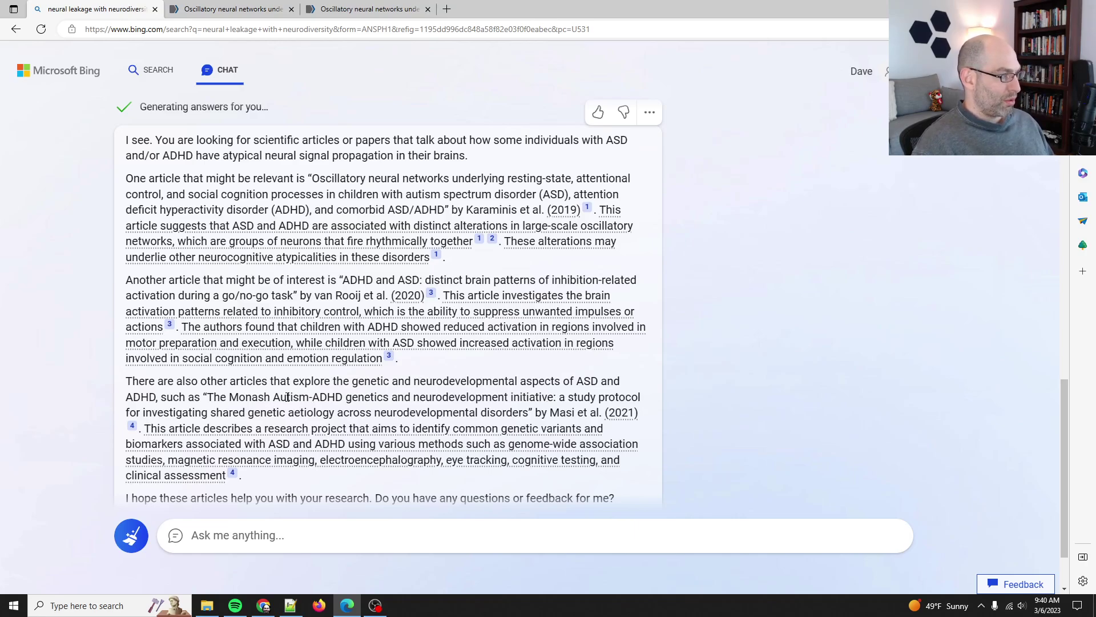
pyautogui.moveTo(280, 454)
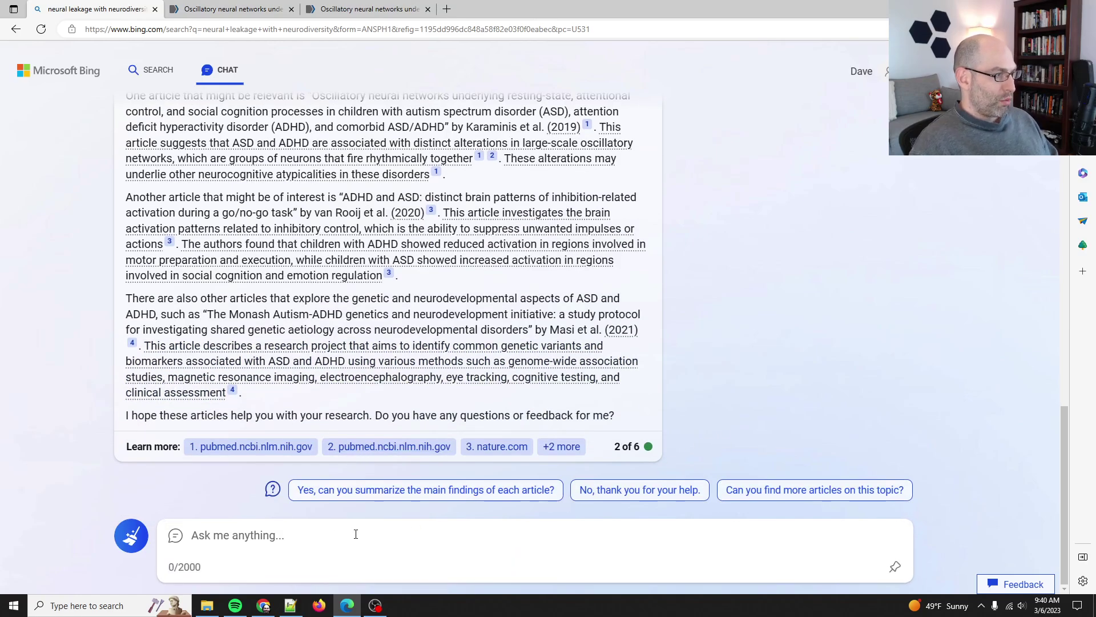
# - Begin the follow-up: first article most relevant; could atypical signals relate to synesthesia or endogenous tinnitus?
pyautogui.write('I think')
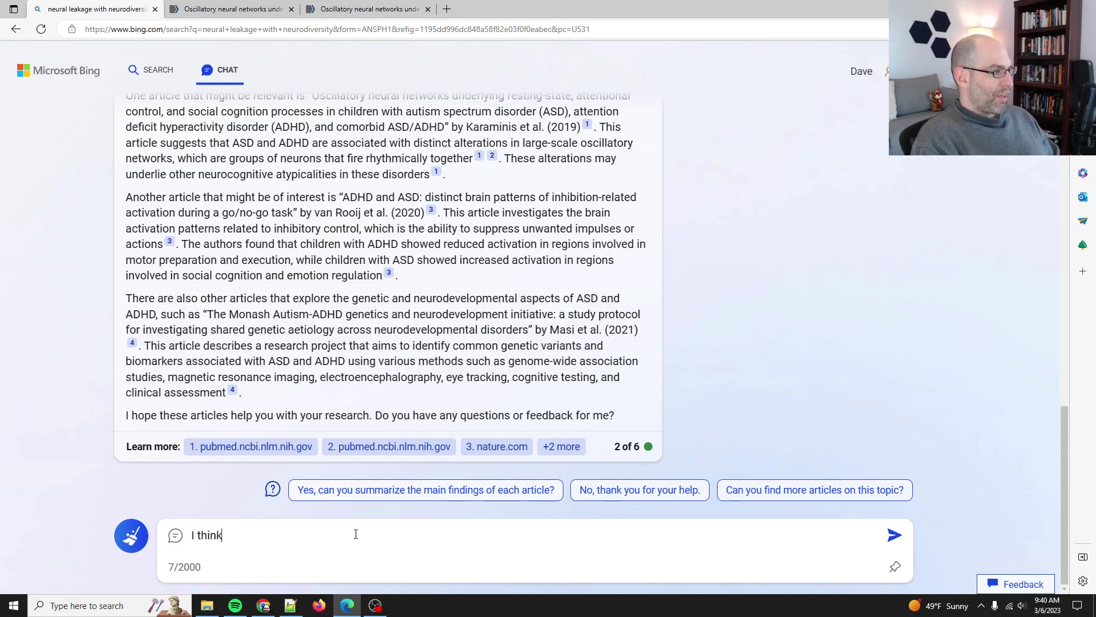
pyautogui.write(' the first article is ')
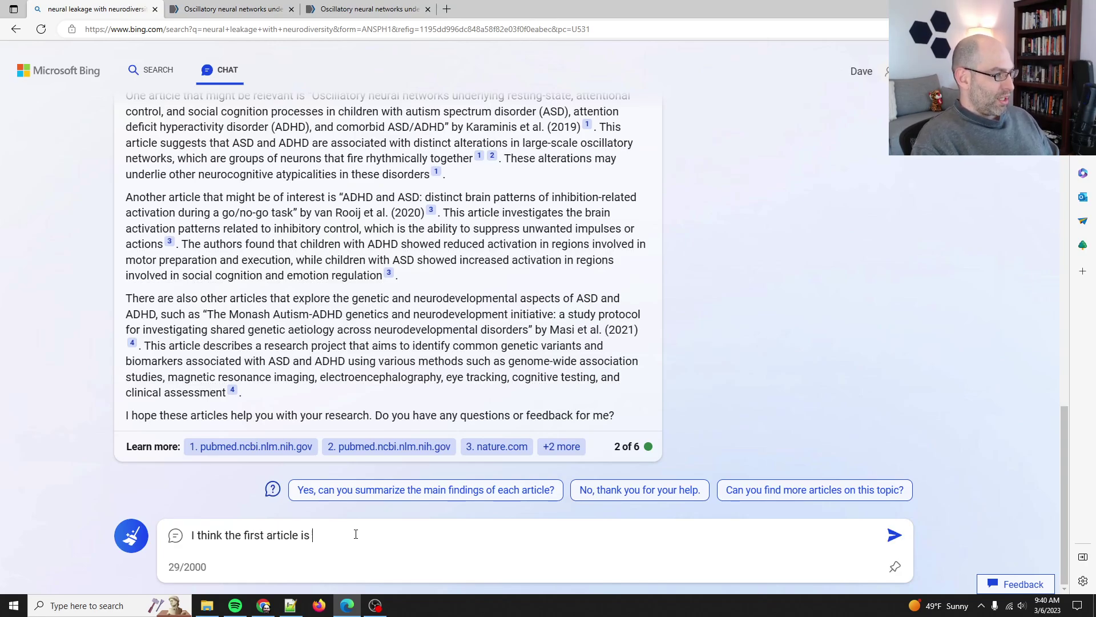
pyautogui.write('the most relevant. S')
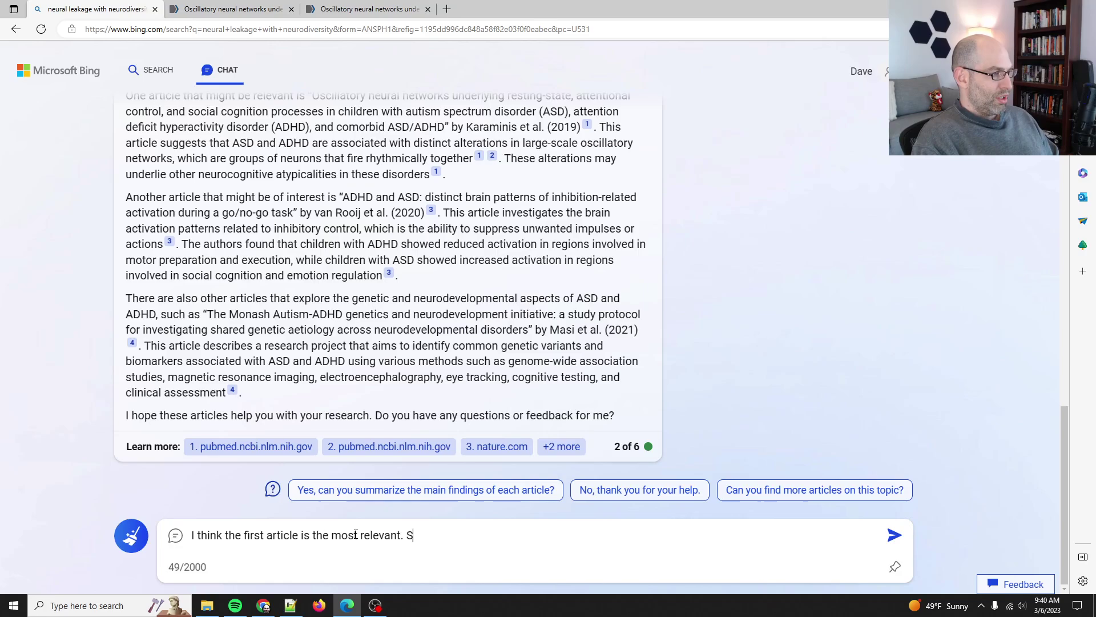
pyautogui.write("o here's the searc")
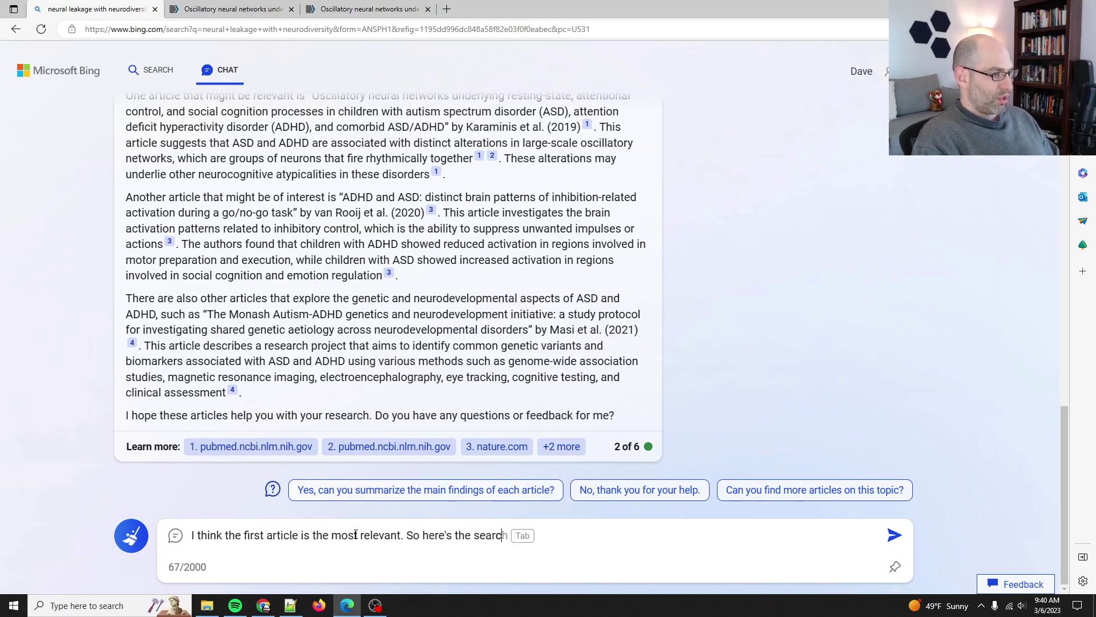
pyautogui.write("h query. I'm wonderin")
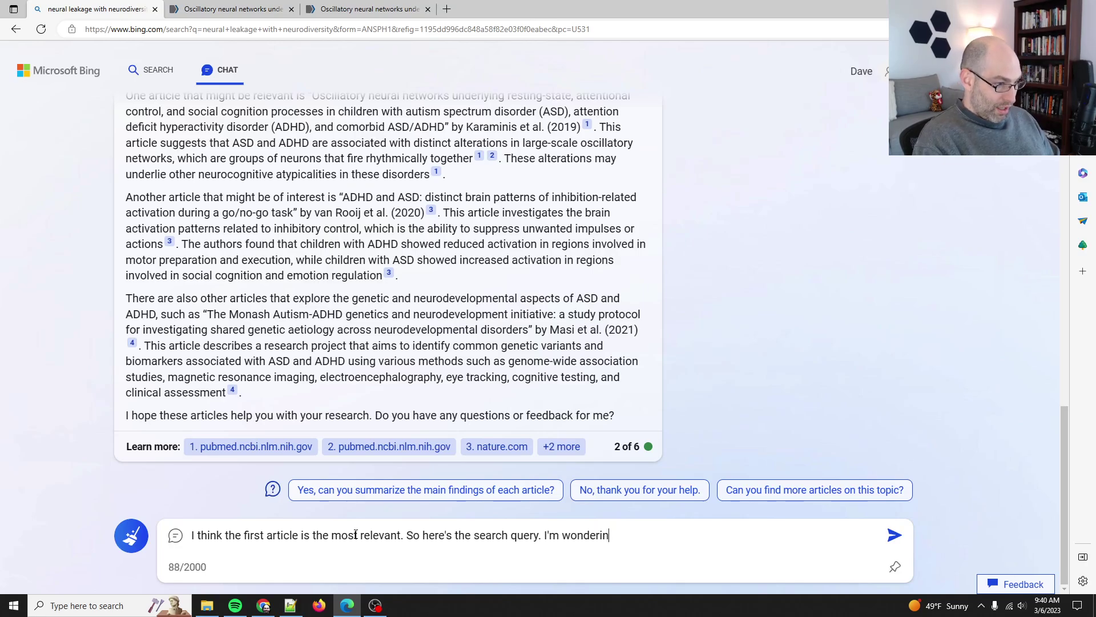
pyautogui.write('g if the')
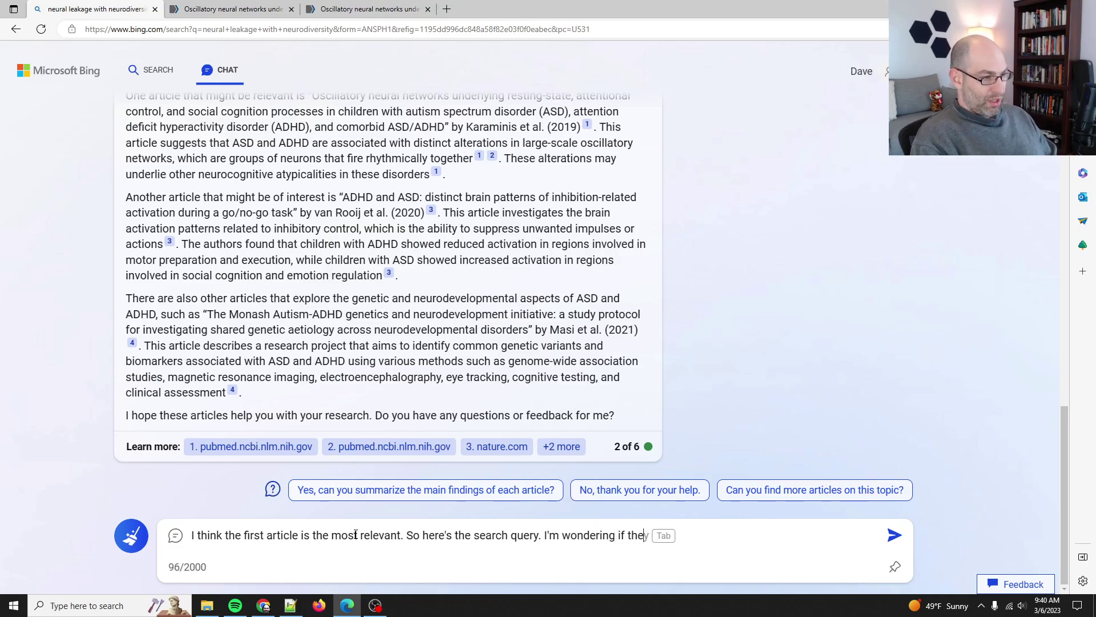
pyautogui.write('se atypical signa')
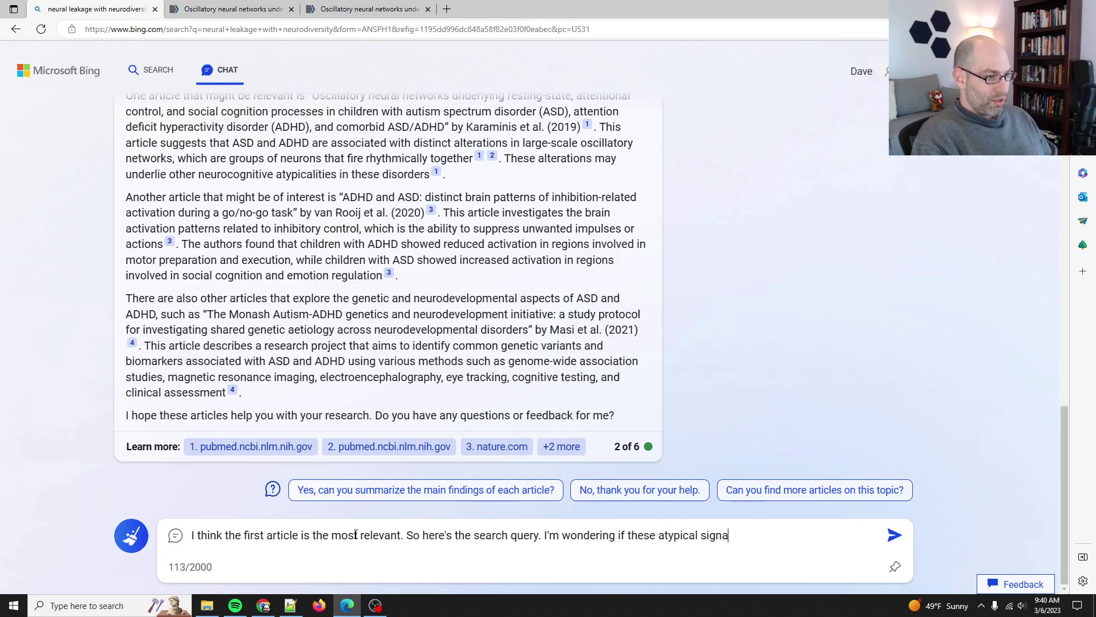
pyautogui.write('ls in the brain m')
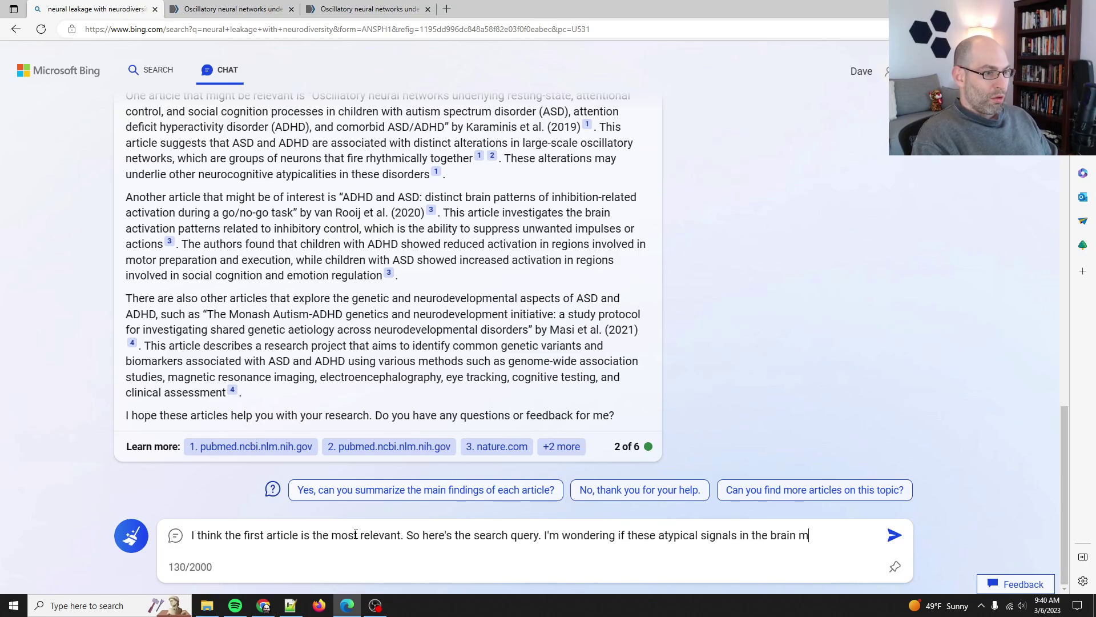
pyautogui.write('ight ALSO have an')
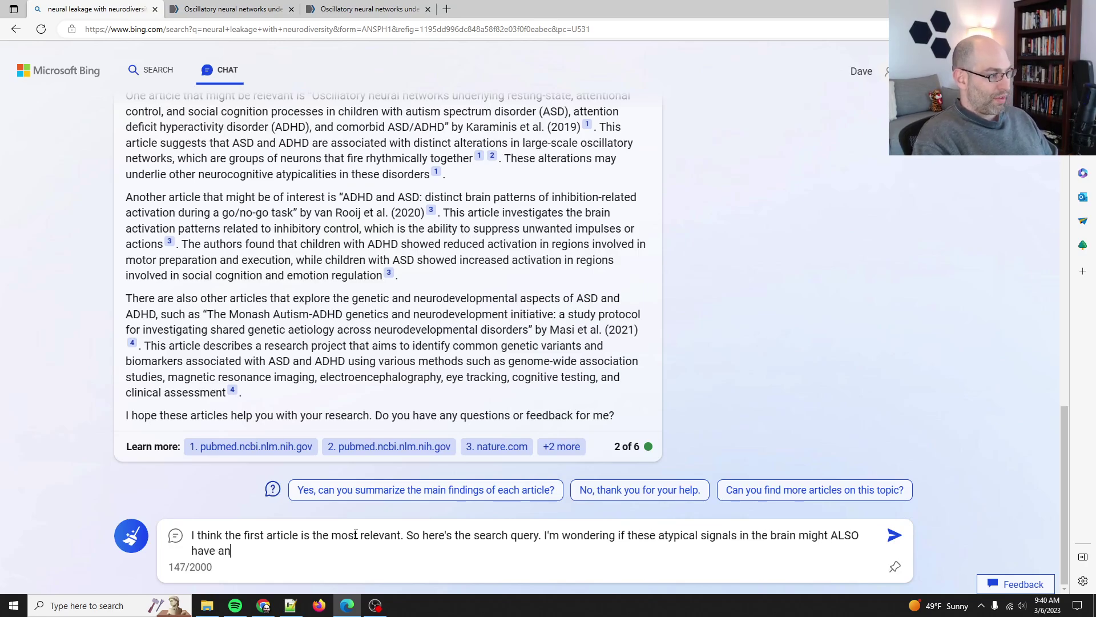
pyautogui.write('ything to do with ')
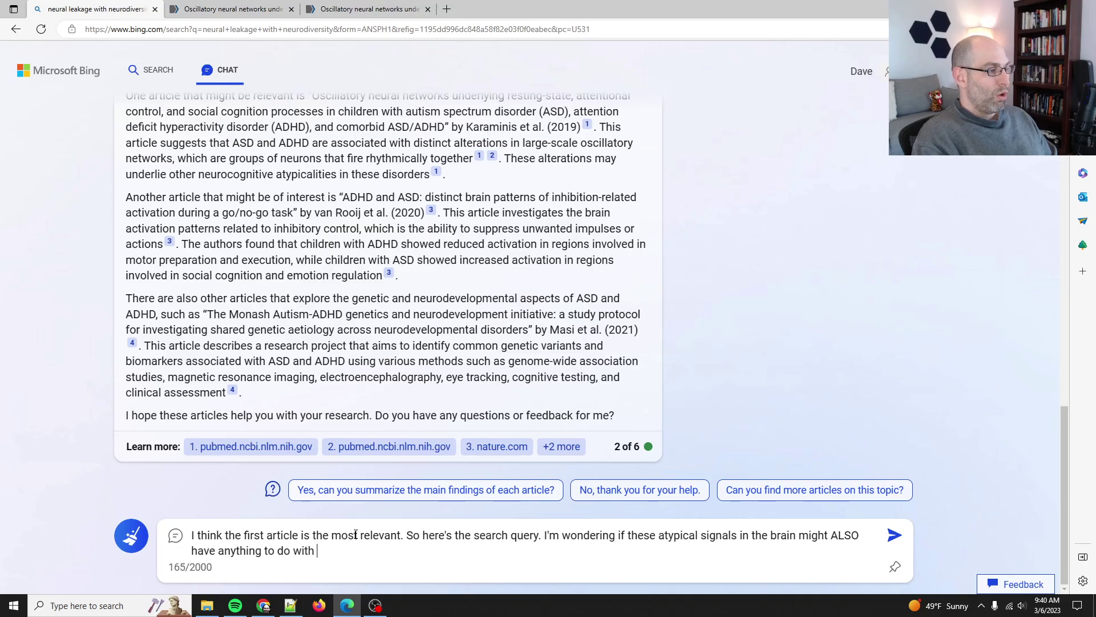
pyautogui.write('synest')
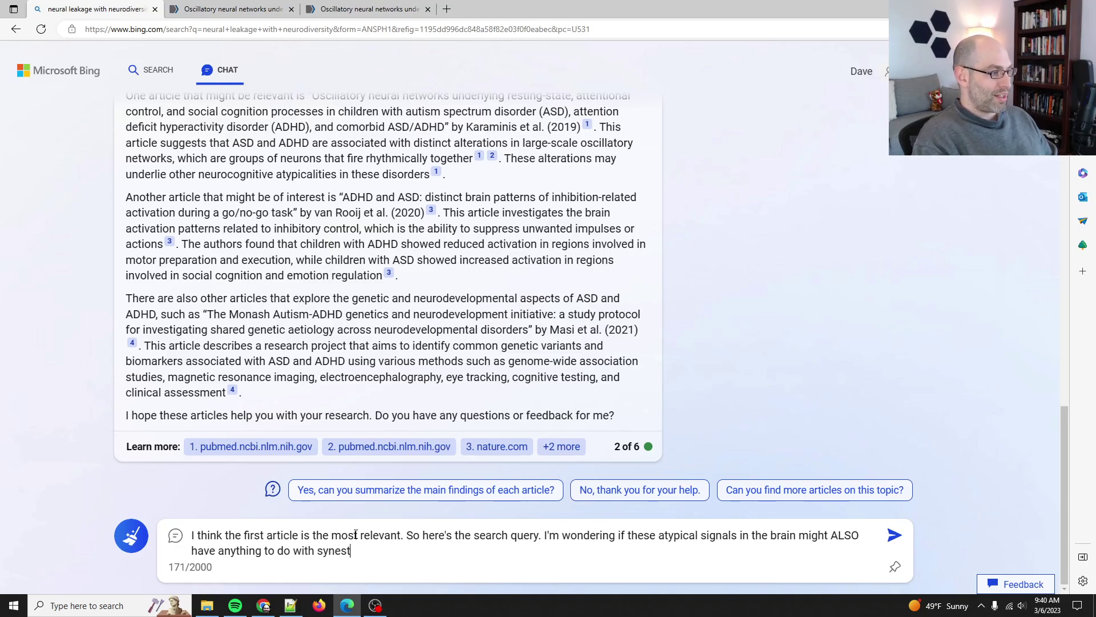
pyautogui.write('hesia a')
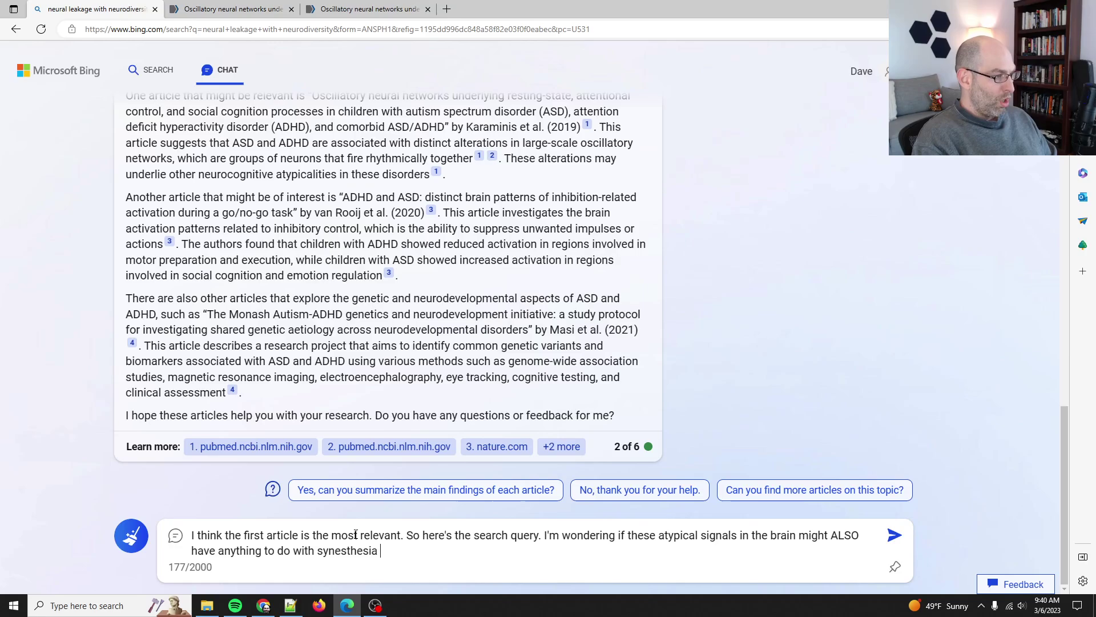
pyautogui.write('nd/or certain tem')
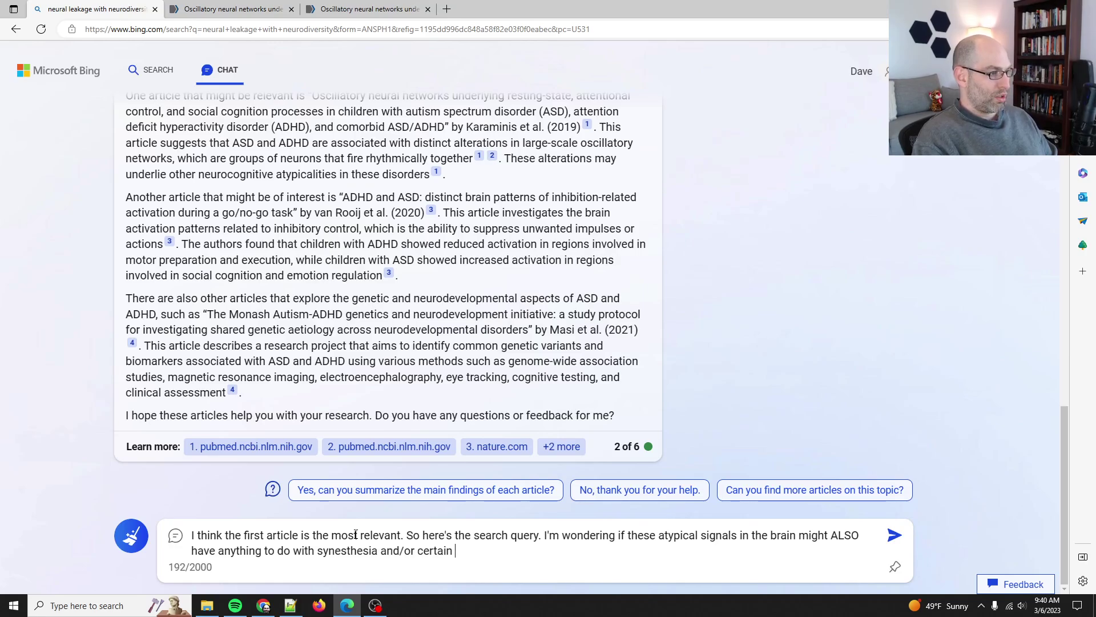
pyautogui.press('BackSpace')
pyautogui.press('BackSpace')
pyautogui.write('pical signals in the brain might ALSO have anything to do with synesthesia and/or certain types ')
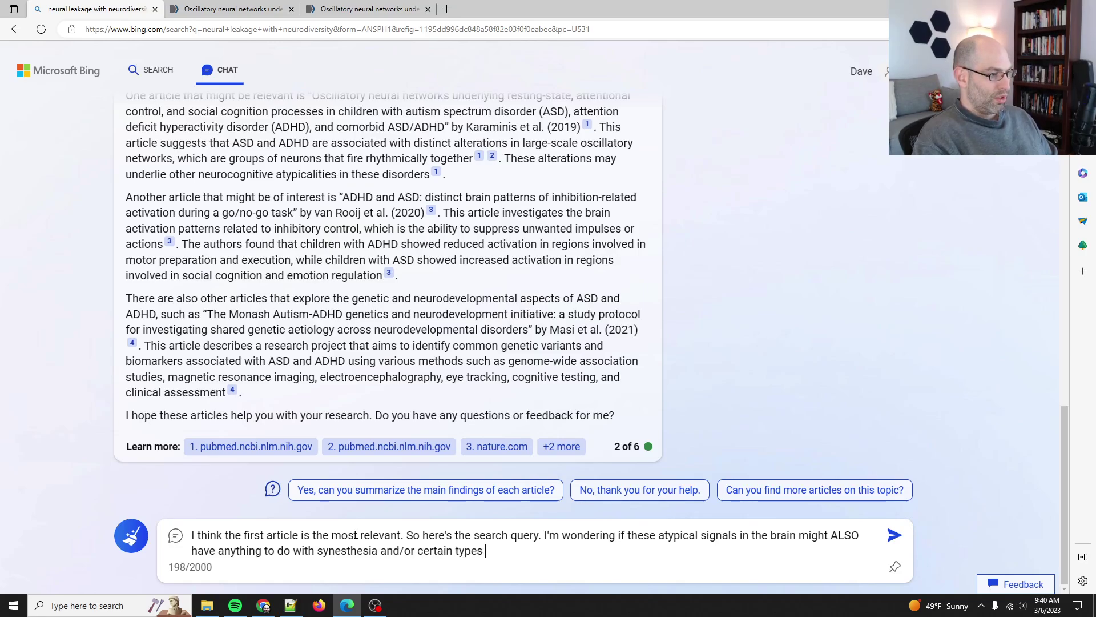
pyautogui.write('of neurogenic ti')
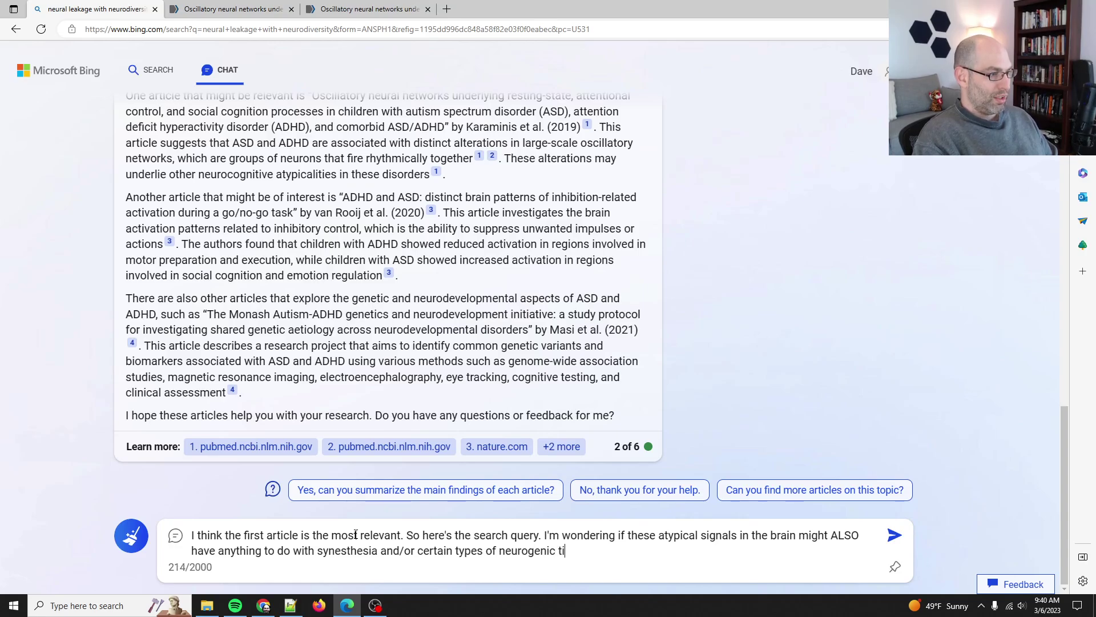
pyautogui.write('nnitus. For instan')
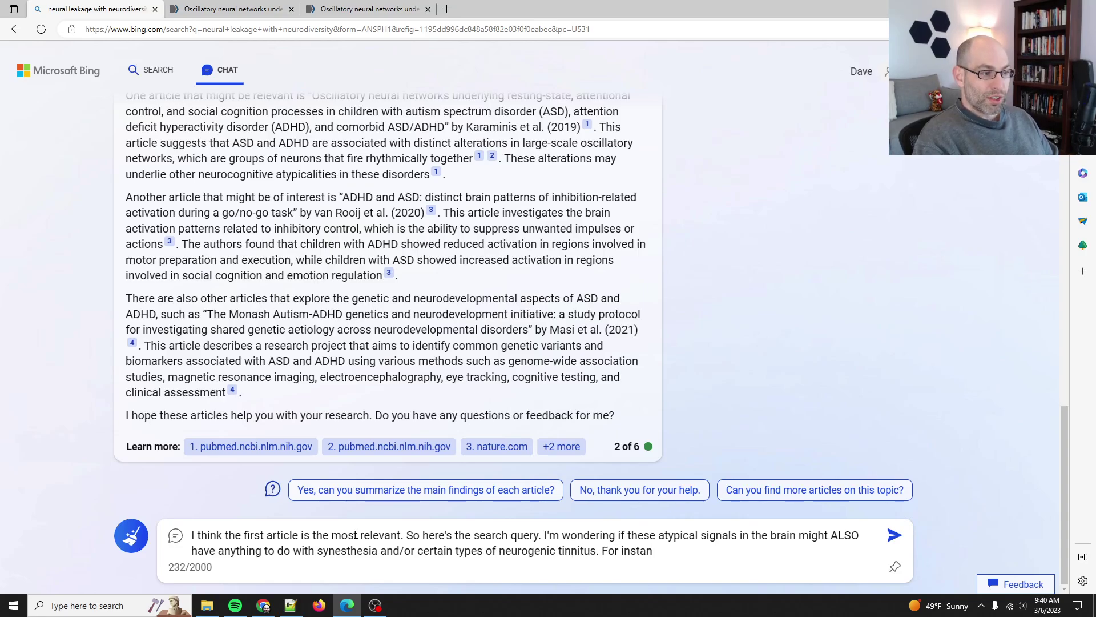
pyautogui.write("ce, I've had mult")
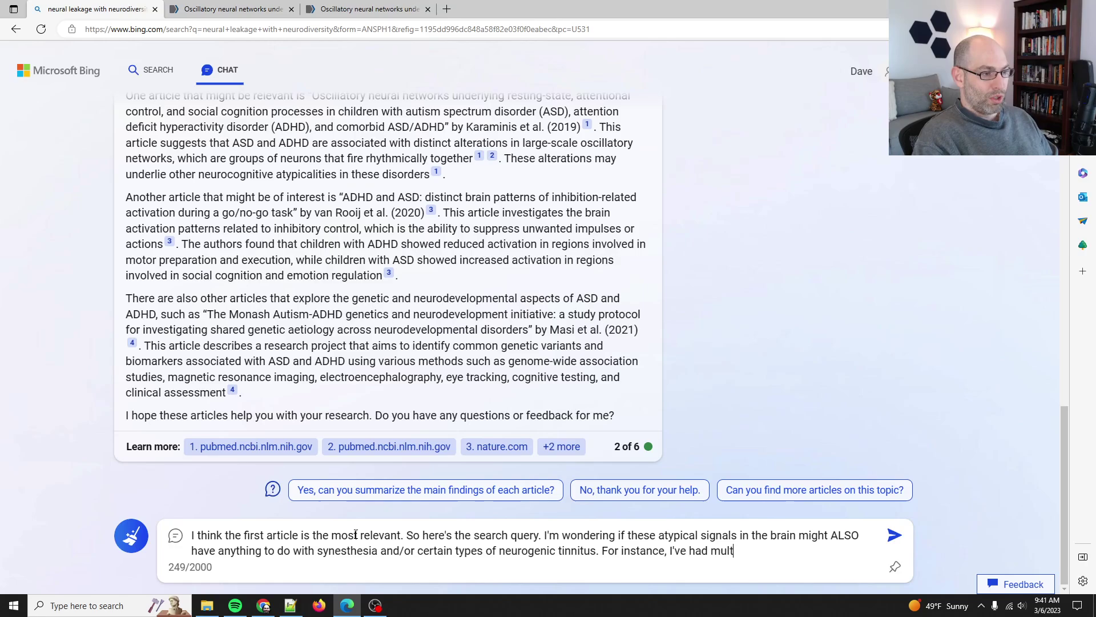
pyautogui.write('itonal tinnit')
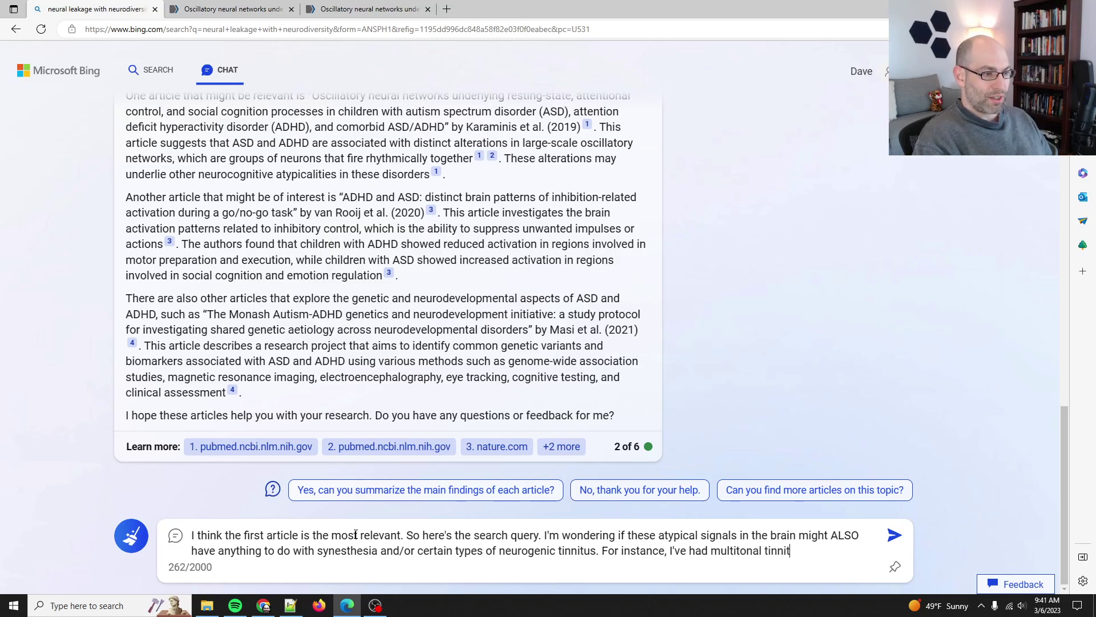
pyautogui.write('us my entire life, which indicates to')
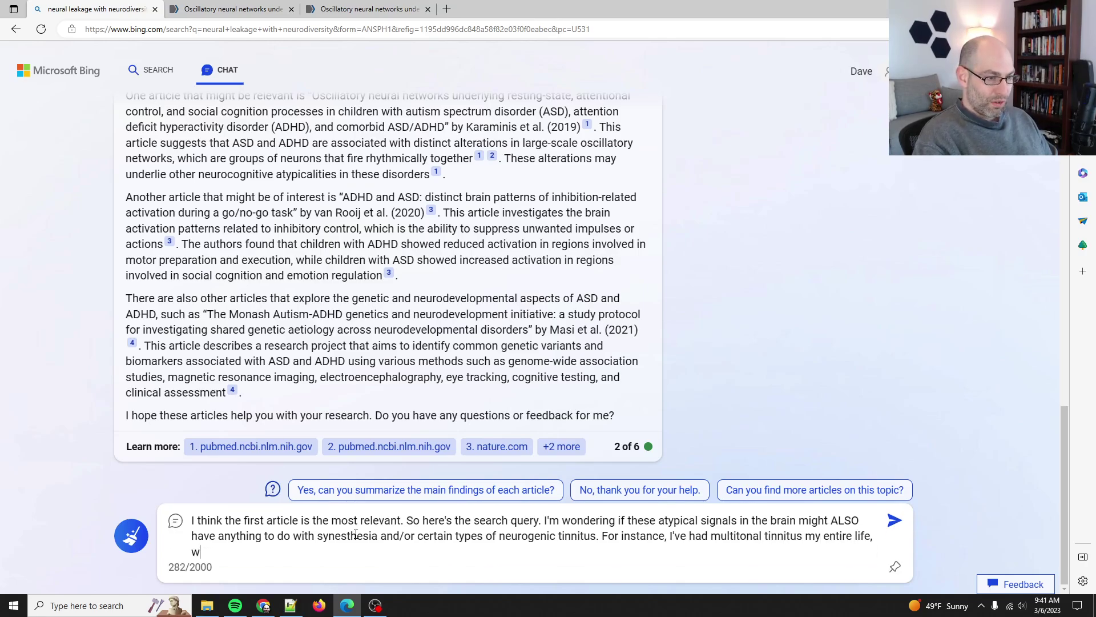
pyautogui.write(' me i')
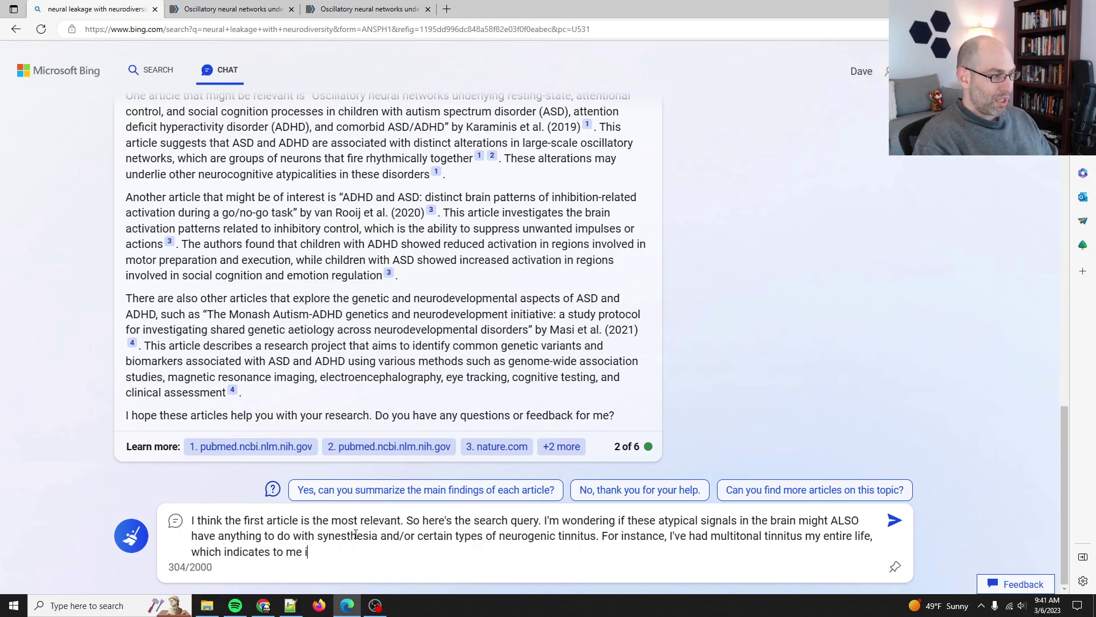
pyautogui.write('t could be genetic')
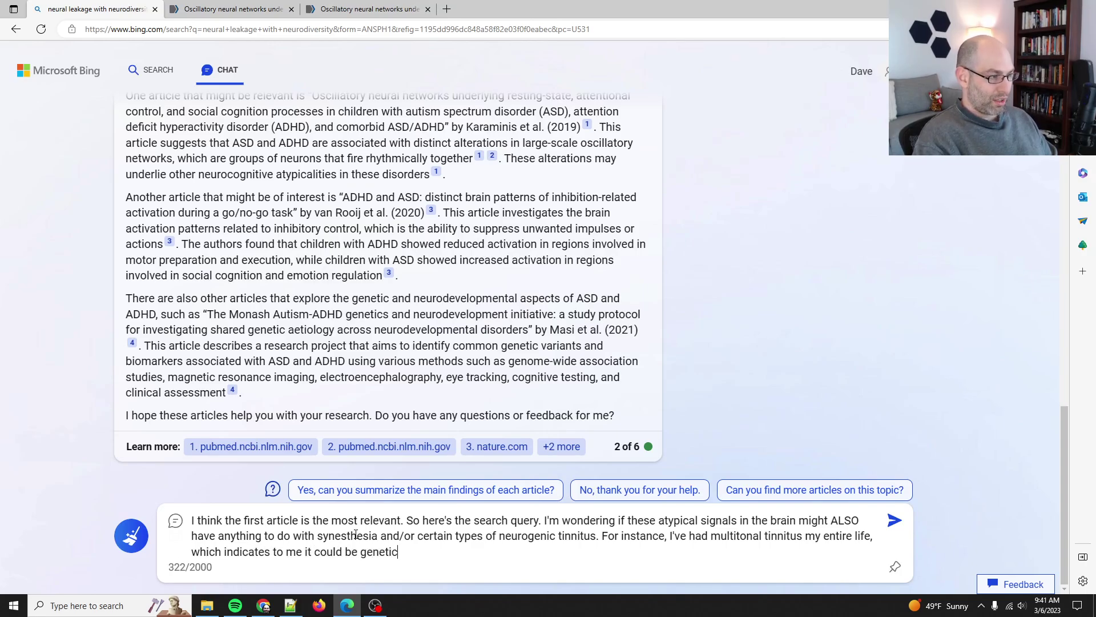
pyautogui.write(' (rat')
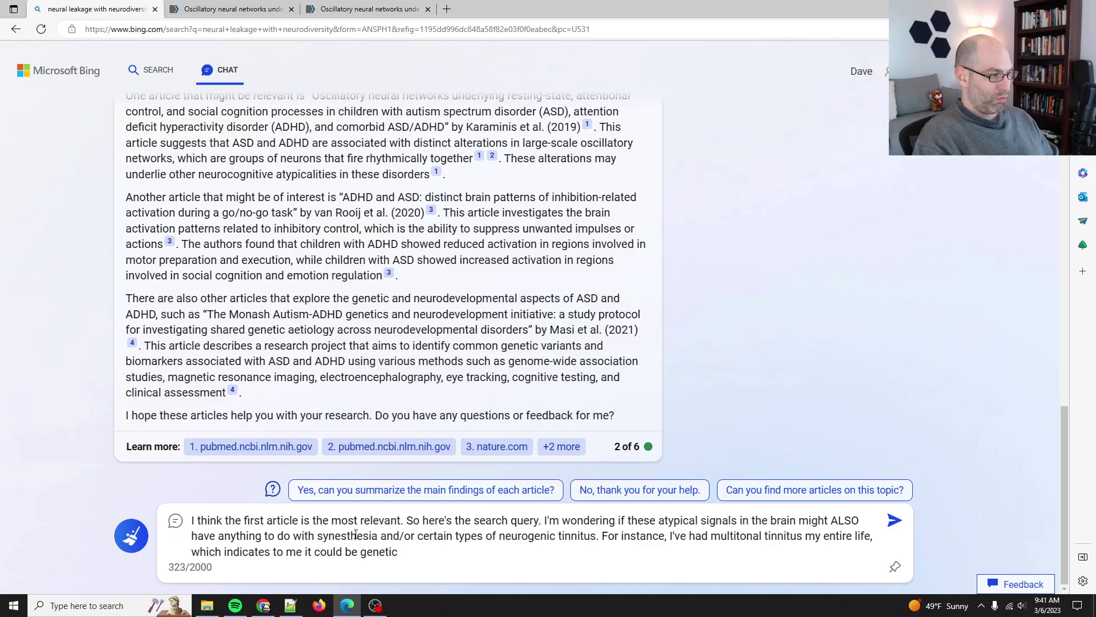
pyautogui.write('or endo')
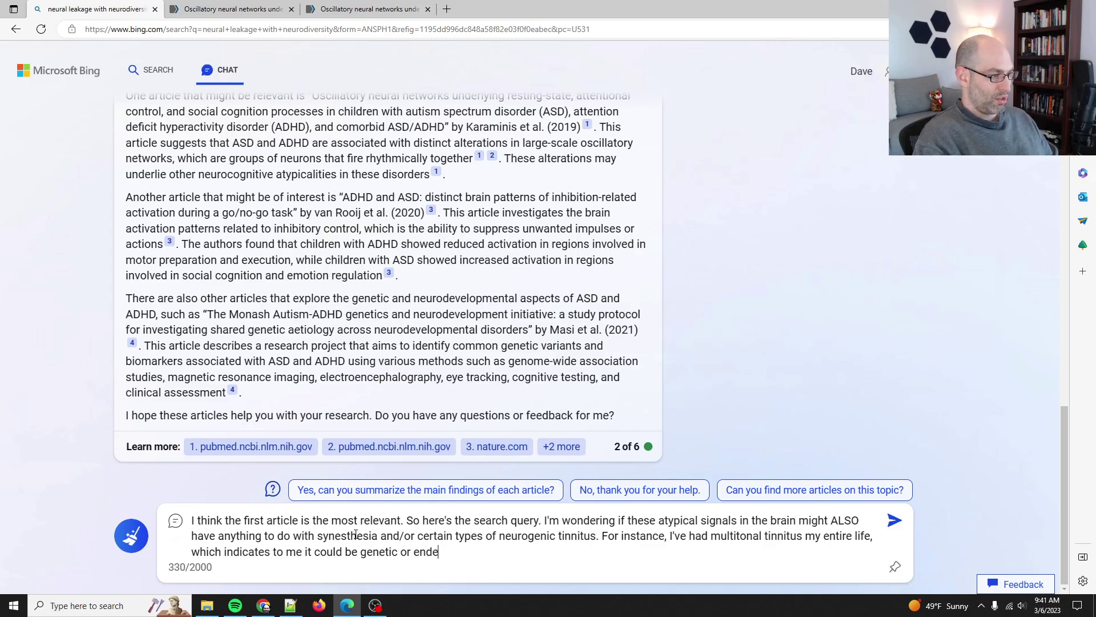
pyautogui.press('BackSpace')
pyautogui.write('ogenous, rather t')
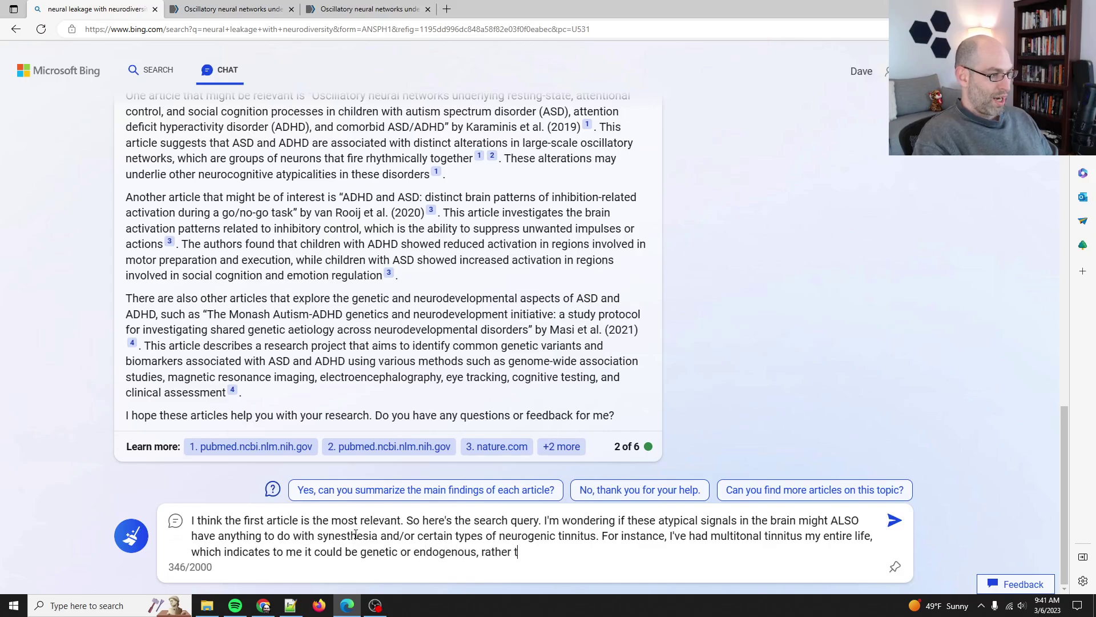
pyautogui.write('han an j')
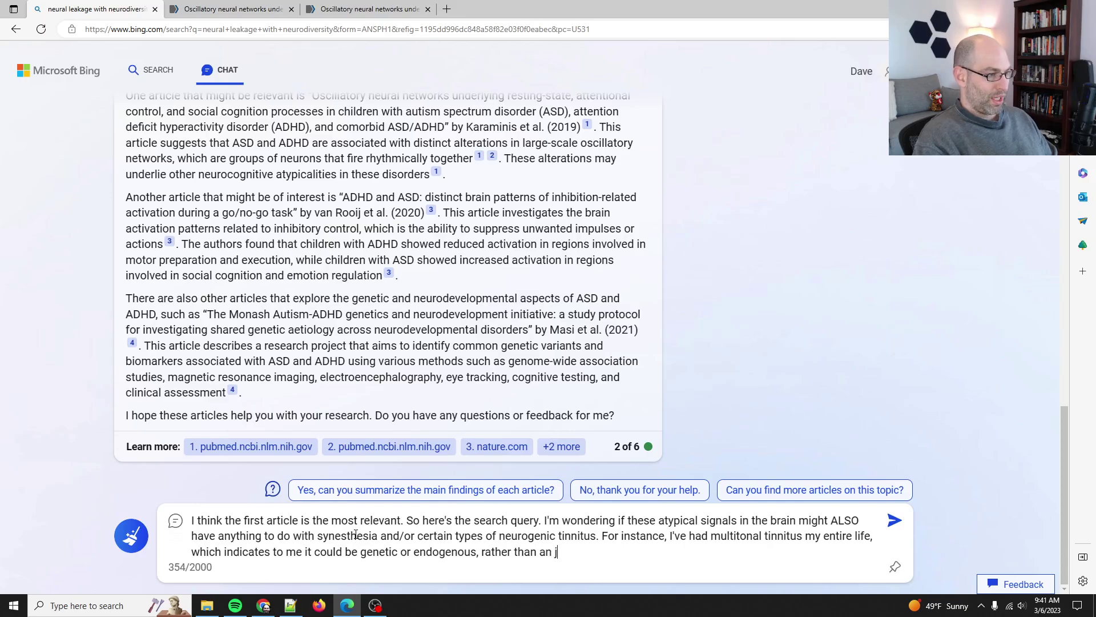
pyautogui.press('BackSpace')
# - Finish asking whether the heard tones leak into auditory neurons, requesting only scientific literature, and send it
pyautogui.write('us, rather than an injury or ')
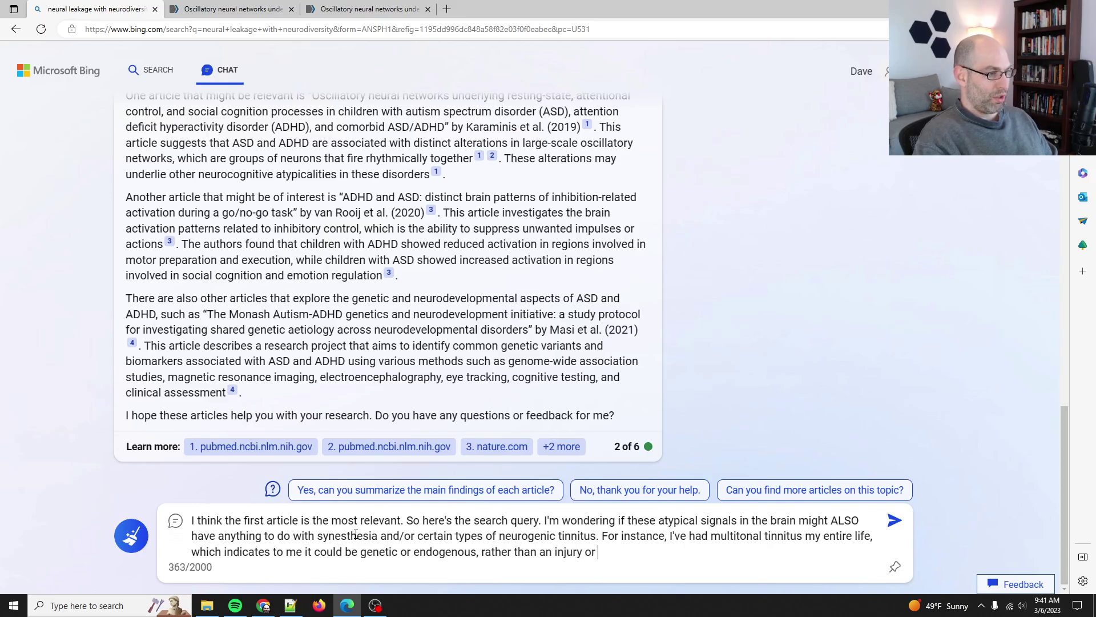
pyautogui.write('disease.')
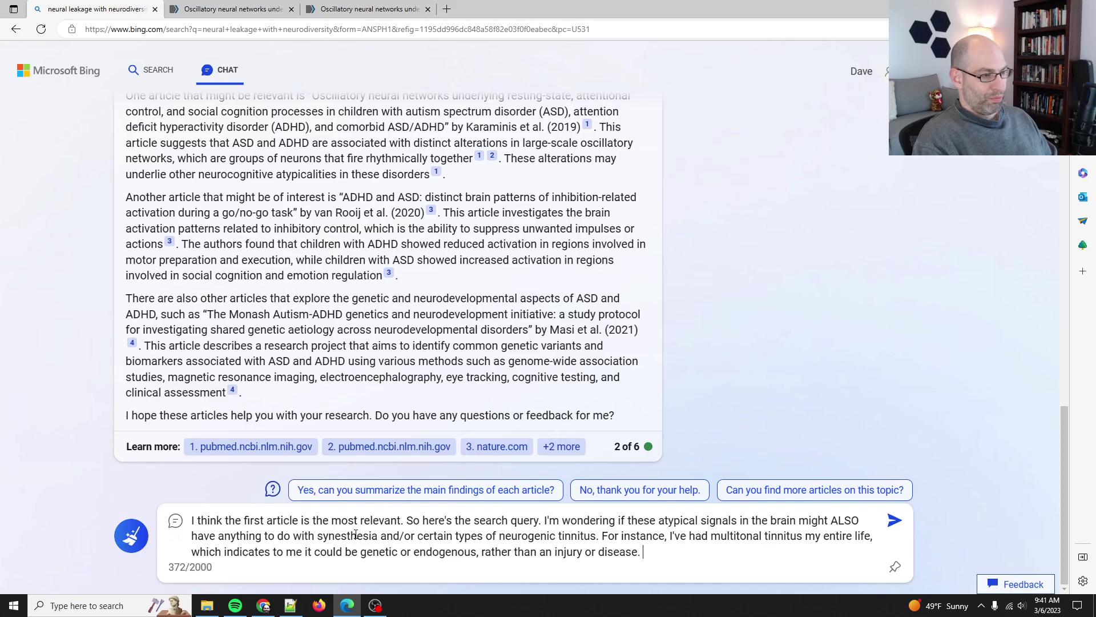
pyautogui.write(" So I'm")
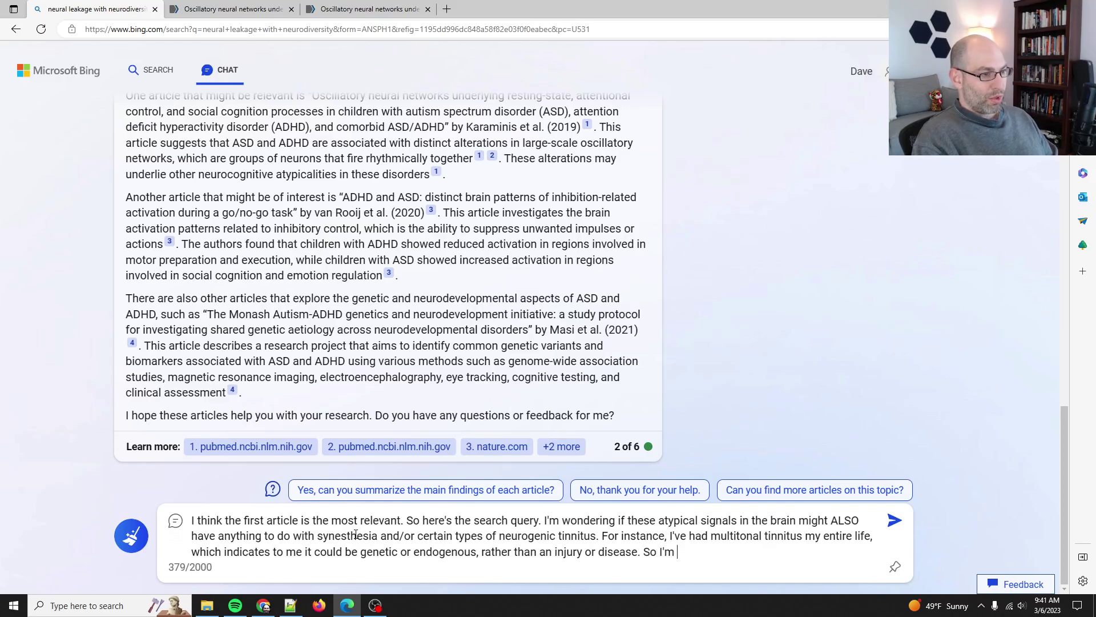
pyautogui.write(' curious if, perhaps, th')
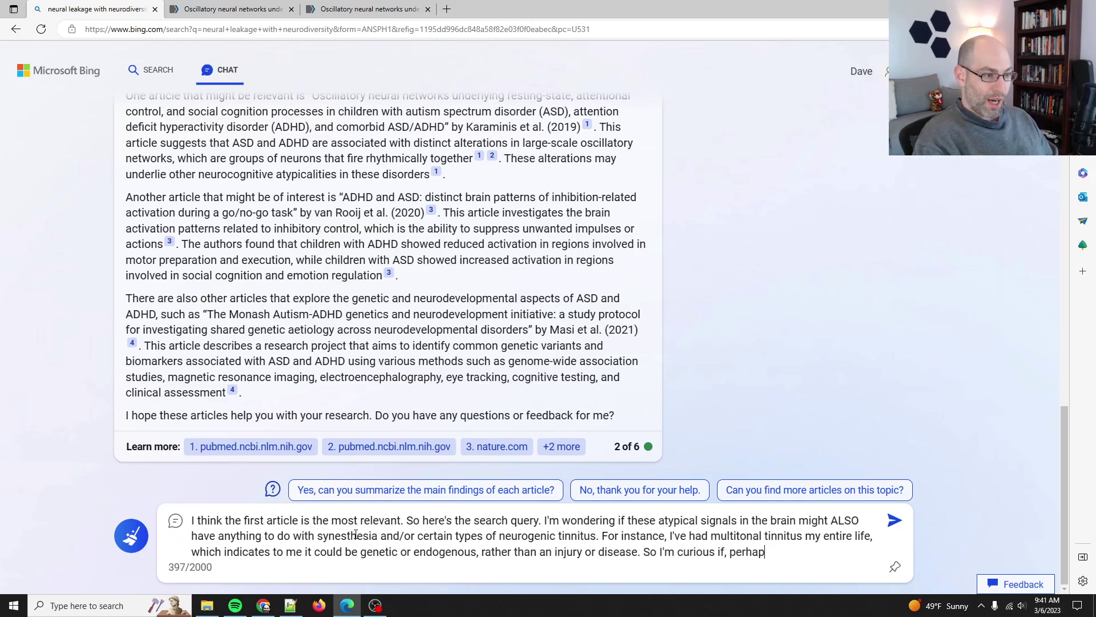
pyautogui.write('e ')
pyautogui.write('"tones" I ')
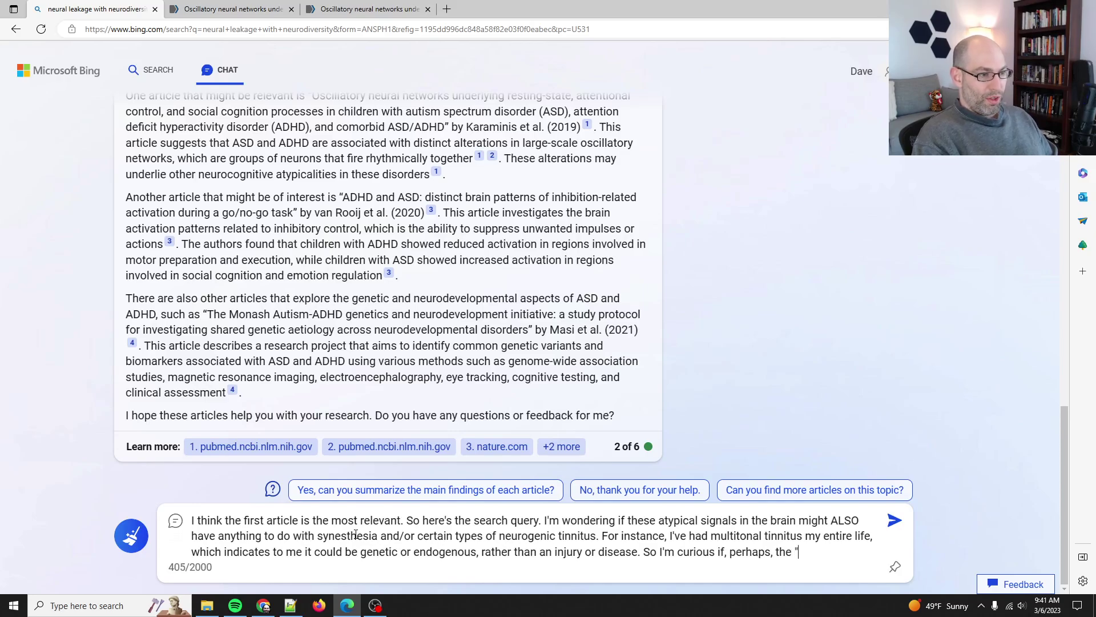
pyautogui.write('hear are ')
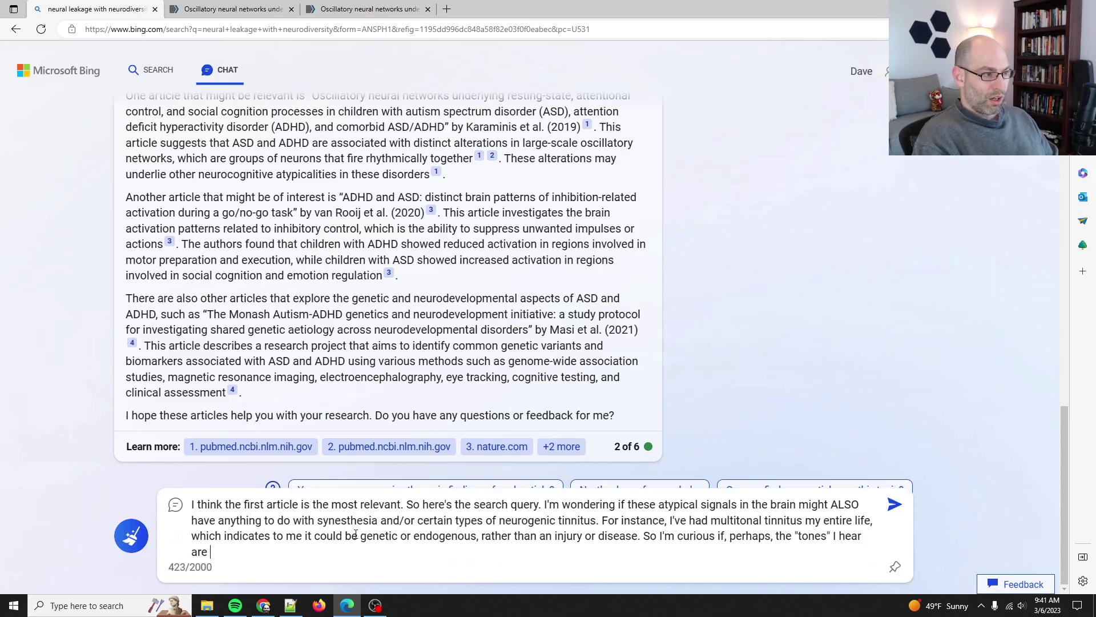
pyautogui.write('actually neural signals li')
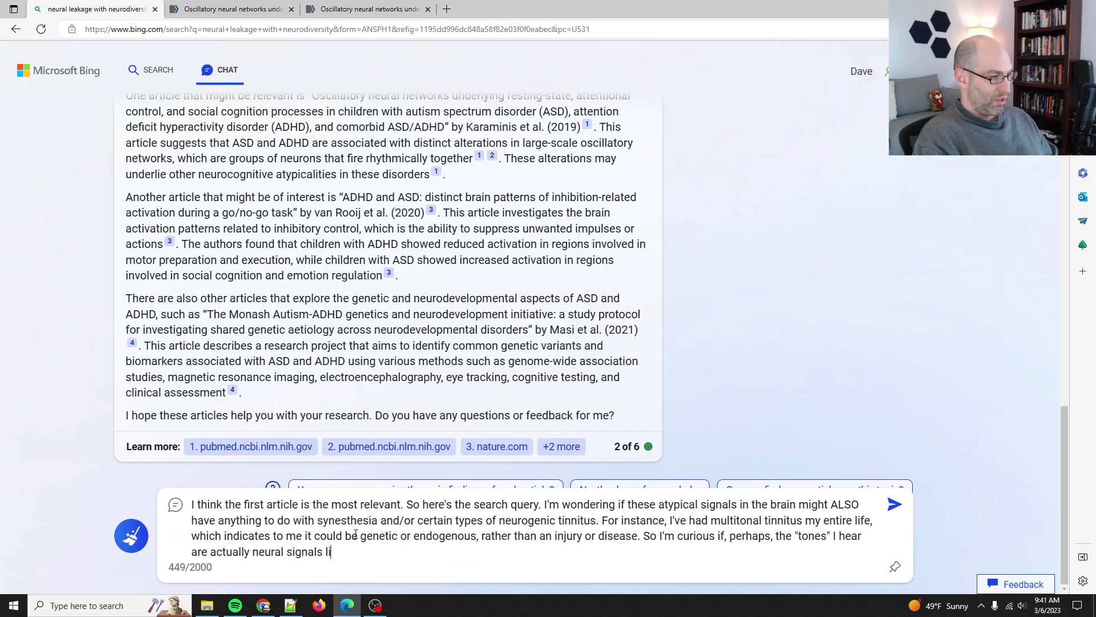
pyautogui.press('BackSpace')
pyautogui.write('eakin')
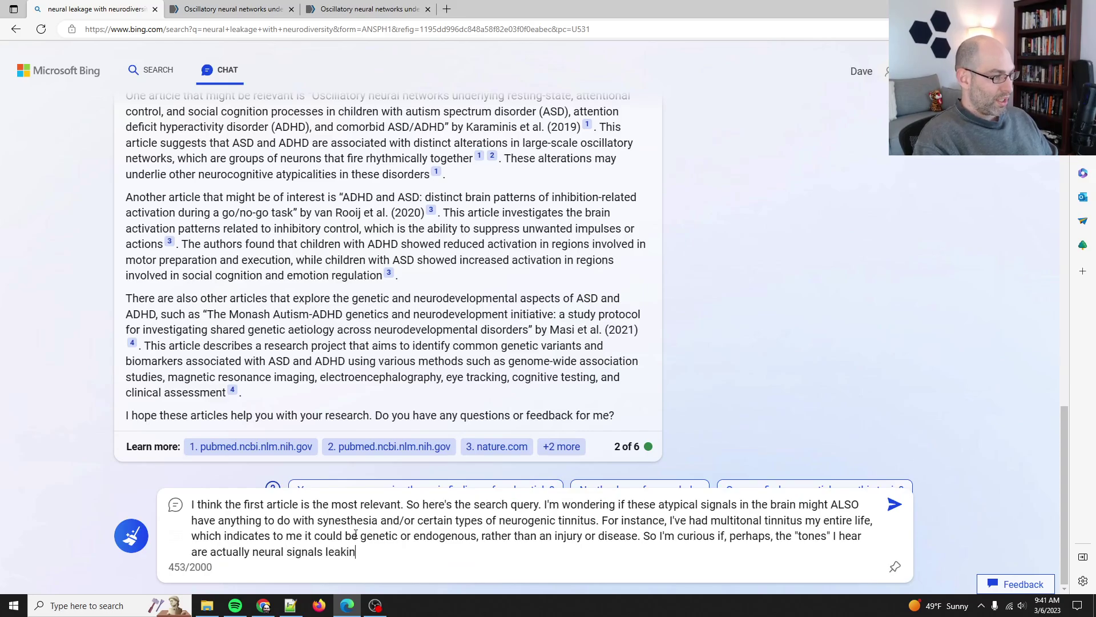
pyautogui.write('g into my auditory neurons. ')
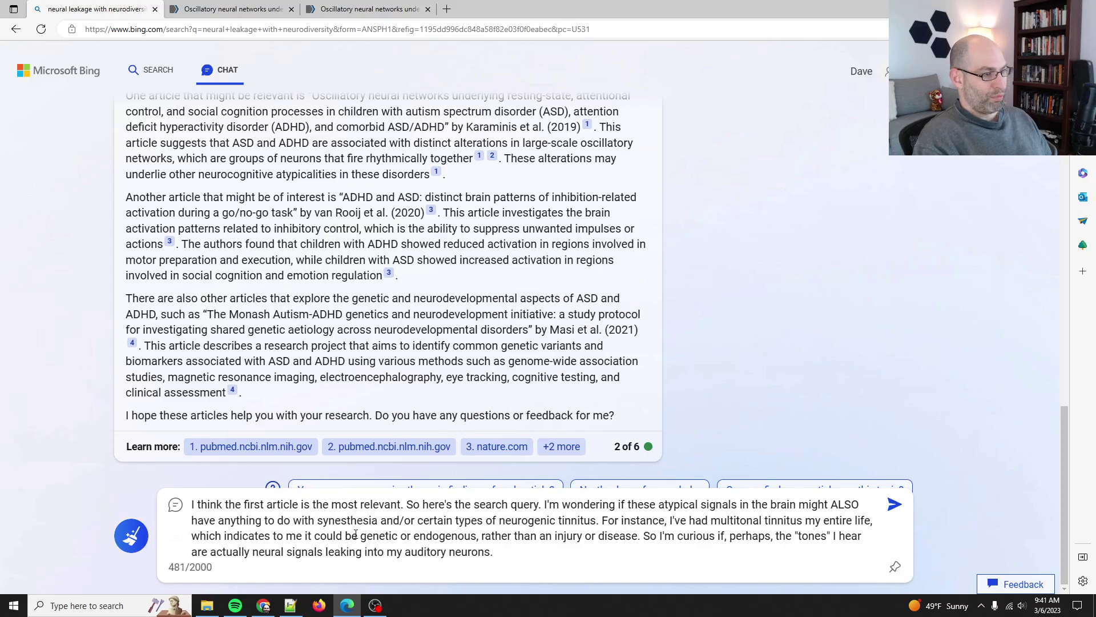
pyautogui.write('Obviously I am no')
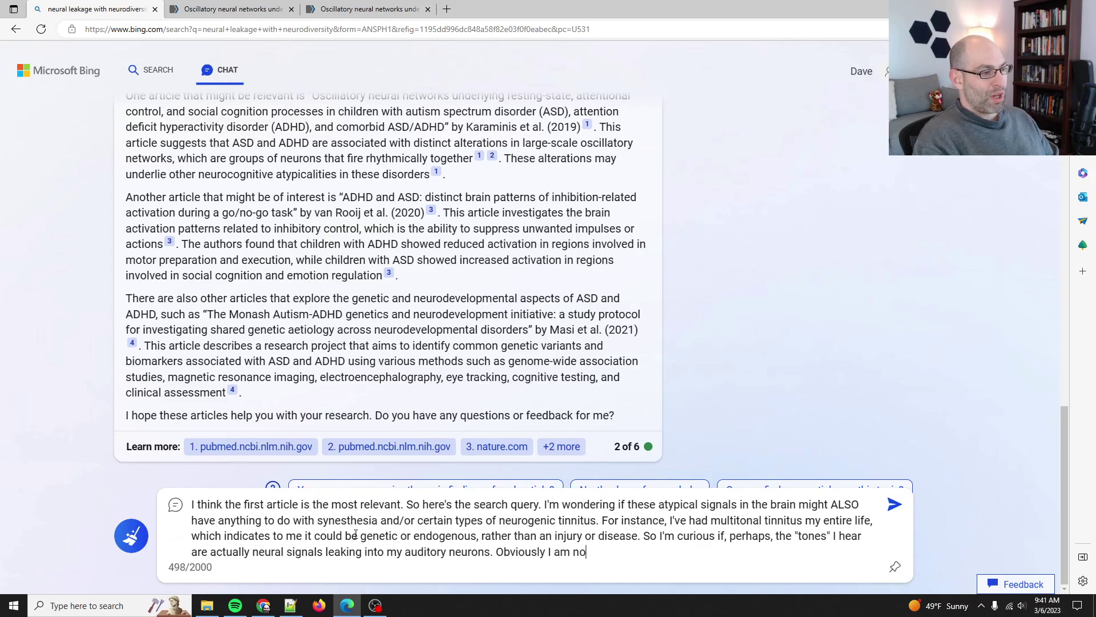
pyautogui.write('t asking you to disag')
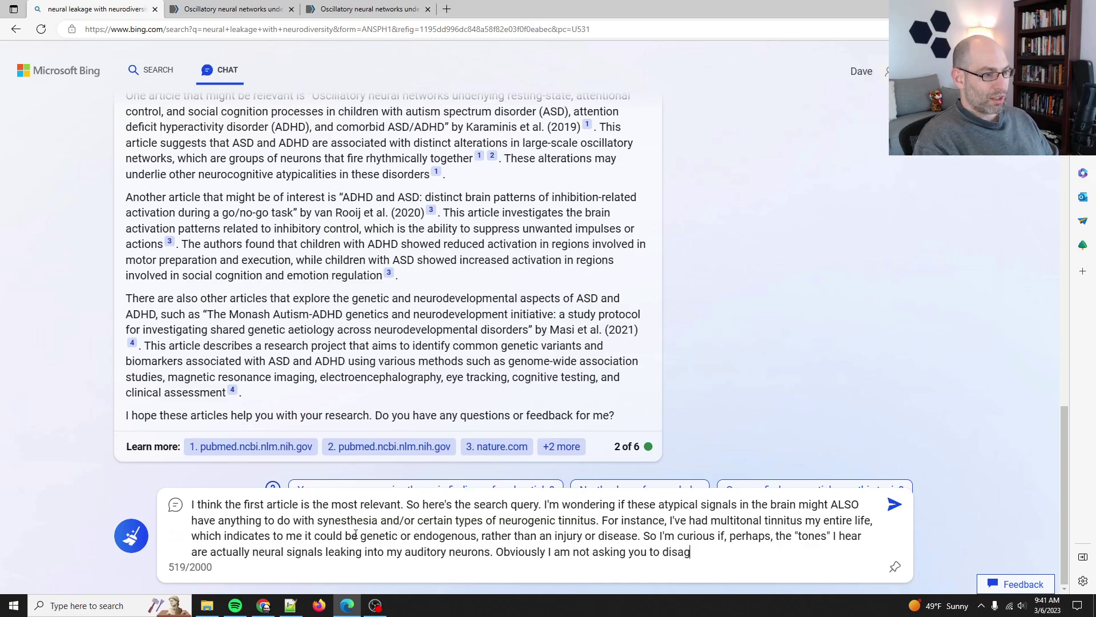
pyautogui.press('BackSpace')
pyautogui.press('BackSpace')
pyautogui.press('BackSpace')
pyautogui.write('agnose anything, ')
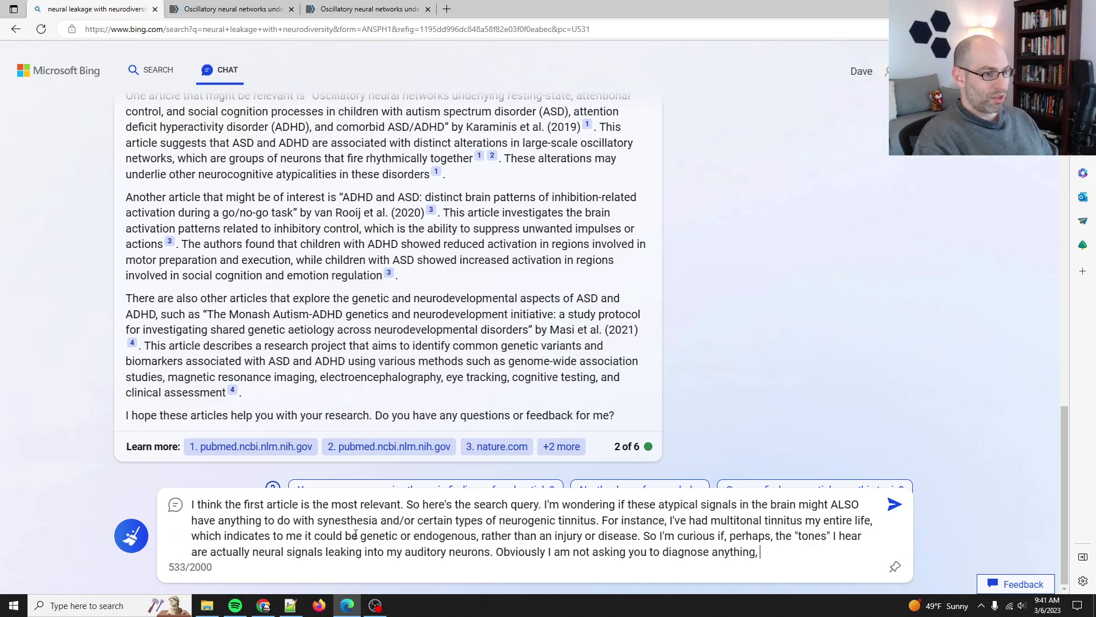
pyautogui.write('just looking for rel')
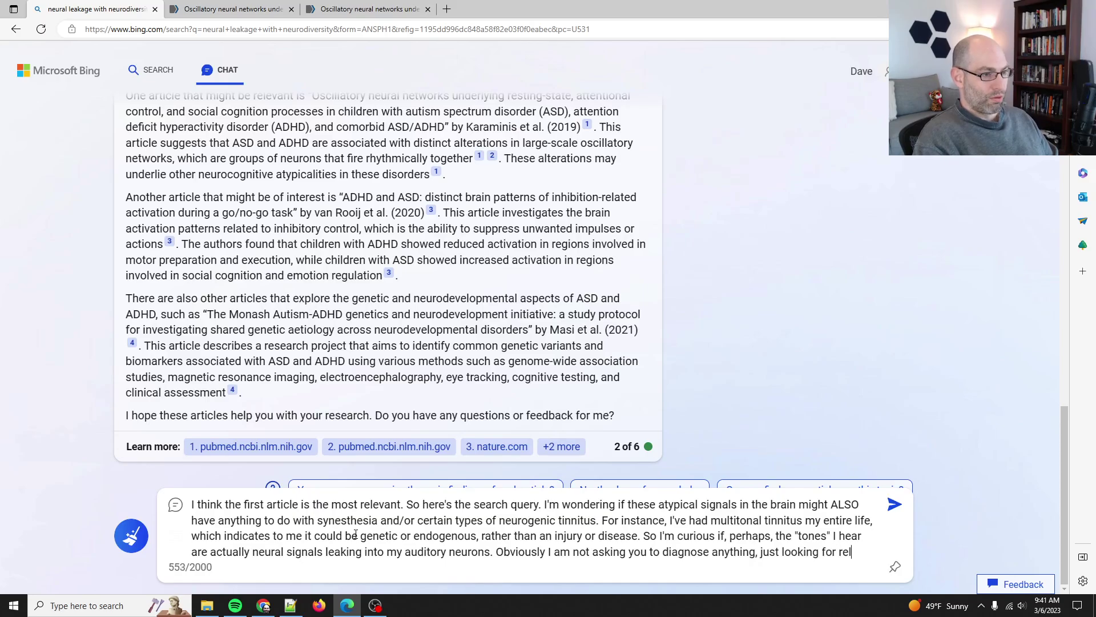
pyautogui.write('evant scient')
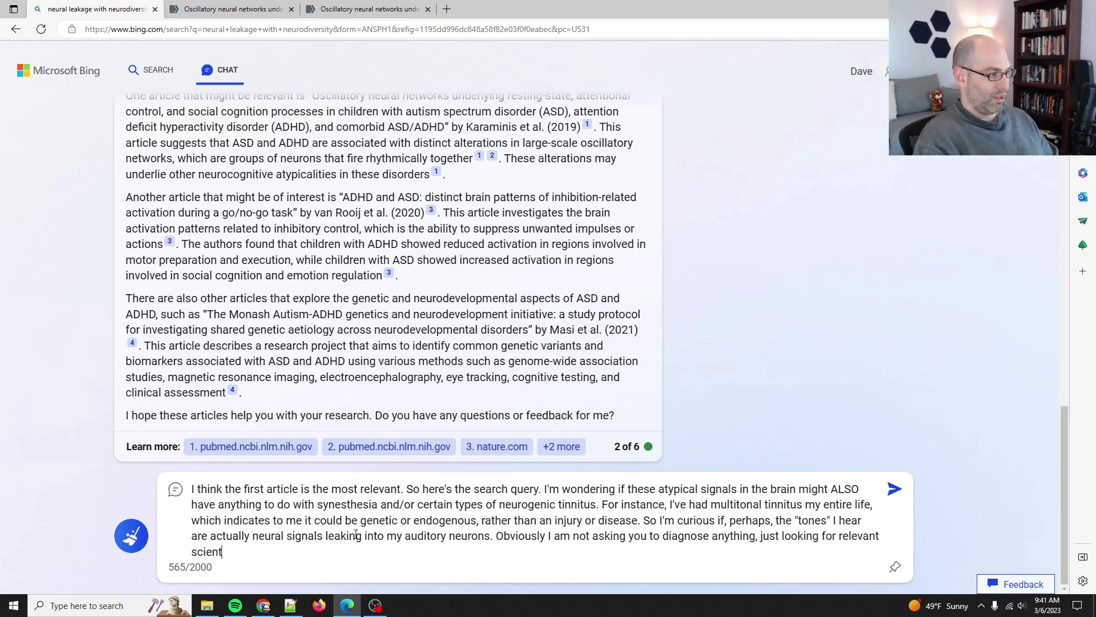
pyautogui.write('ific literature.')
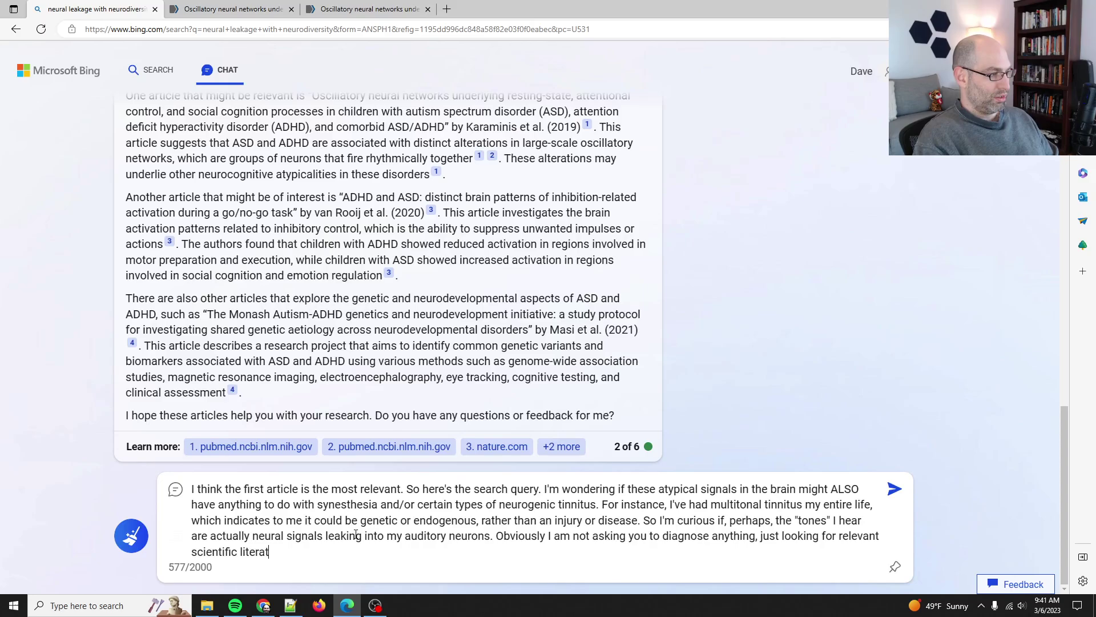
pyautogui.press('Return')
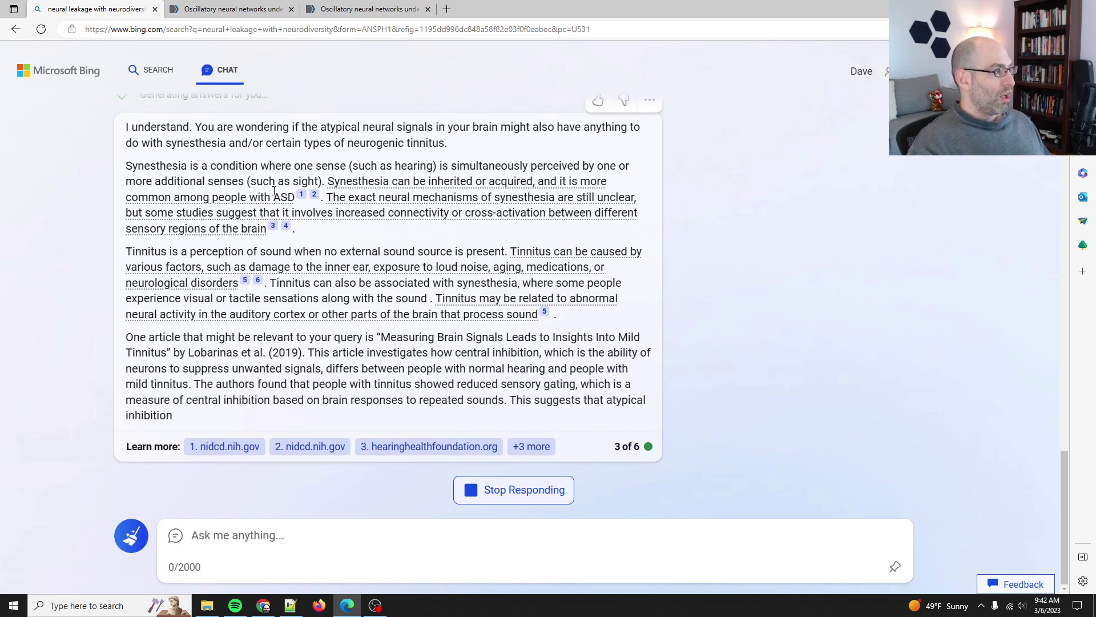
# - Open both nidcd.nih.gov sources, the Measuring Brain Signals article, and citations 5, 6 and 4 in background tabs
pyautogui.middleClick(225, 447)
pyautogui.middleClick(310, 447)
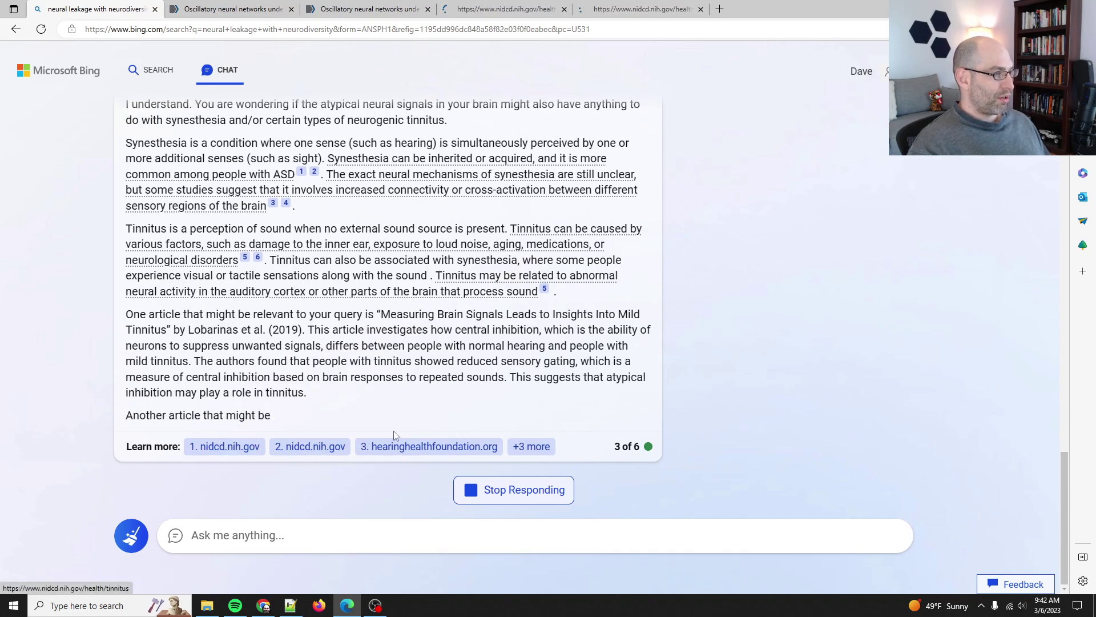
pyautogui.middleClick(411, 446)
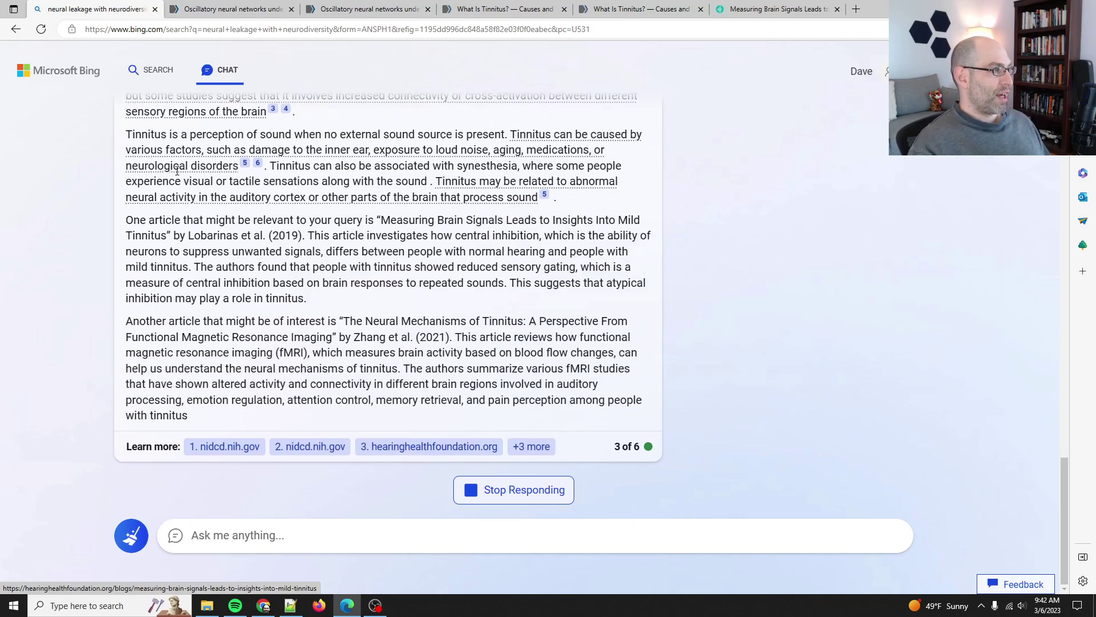
pyautogui.scroll(1, 177, 171)
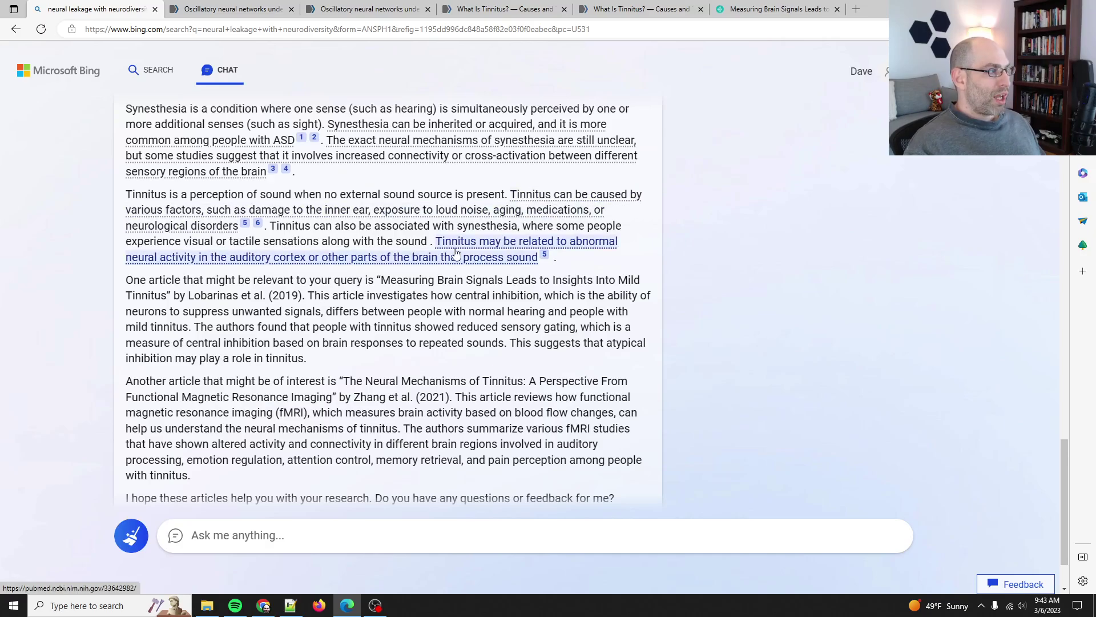
pyautogui.middleClick(545, 255)
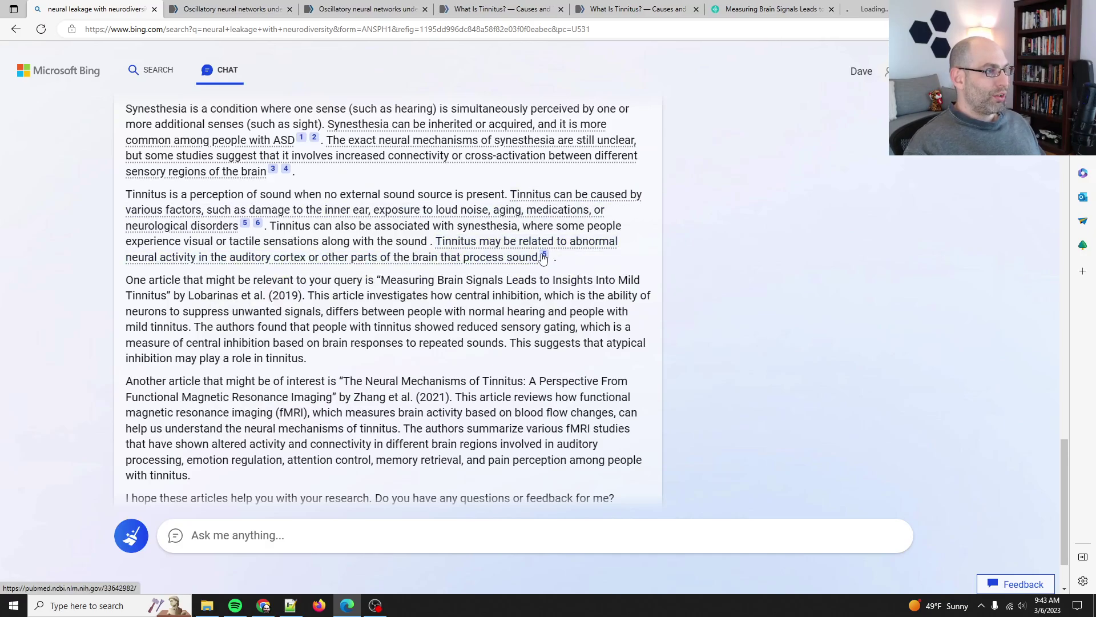
pyautogui.middleClick(258, 224)
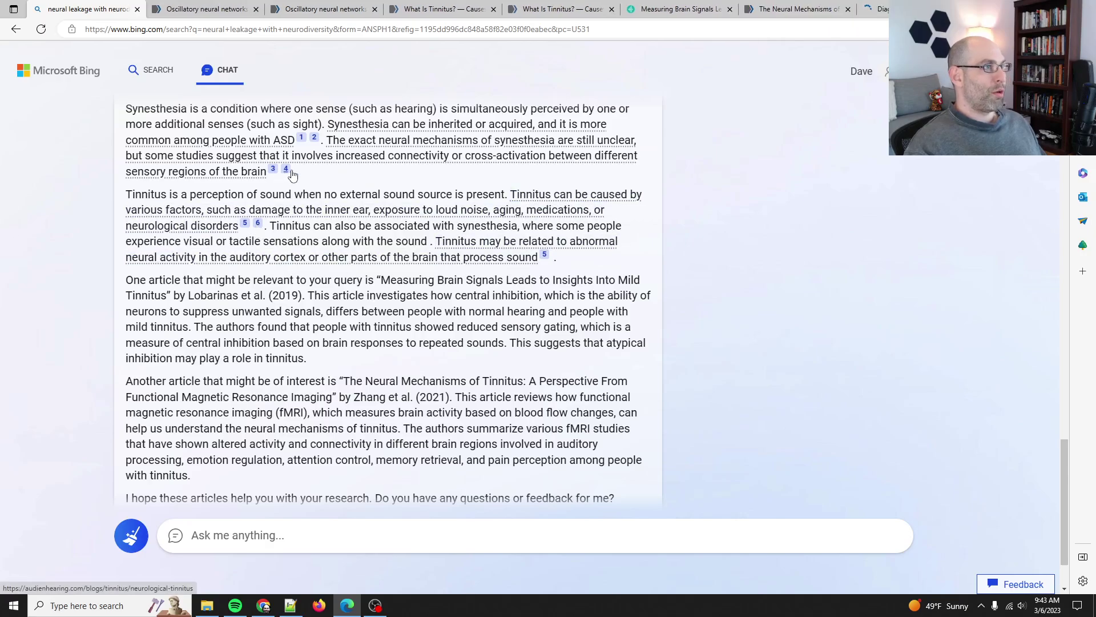
pyautogui.middleClick(274, 170)
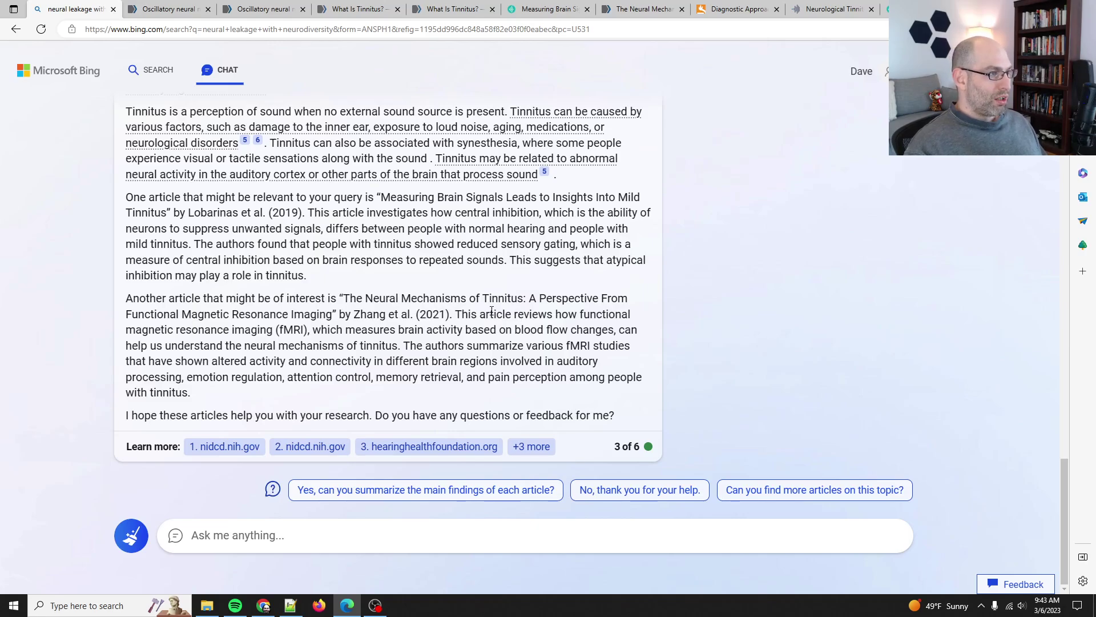
# - Read through the tinnitus answer, briefly highlighting the fMRI passage and scrolling the conversation
pyautogui.moveTo(150, 329); pyautogui.dragTo(485, 330)
pyautogui.click(315, 330)
pyautogui.click(485, 330)
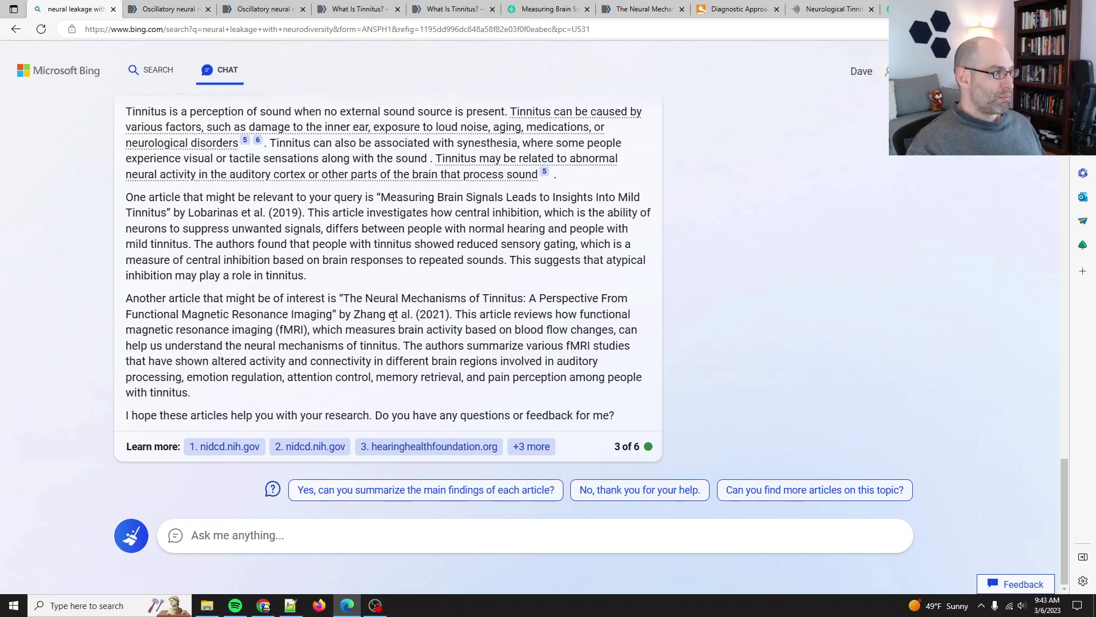
pyautogui.scroll(2, 289, 346)
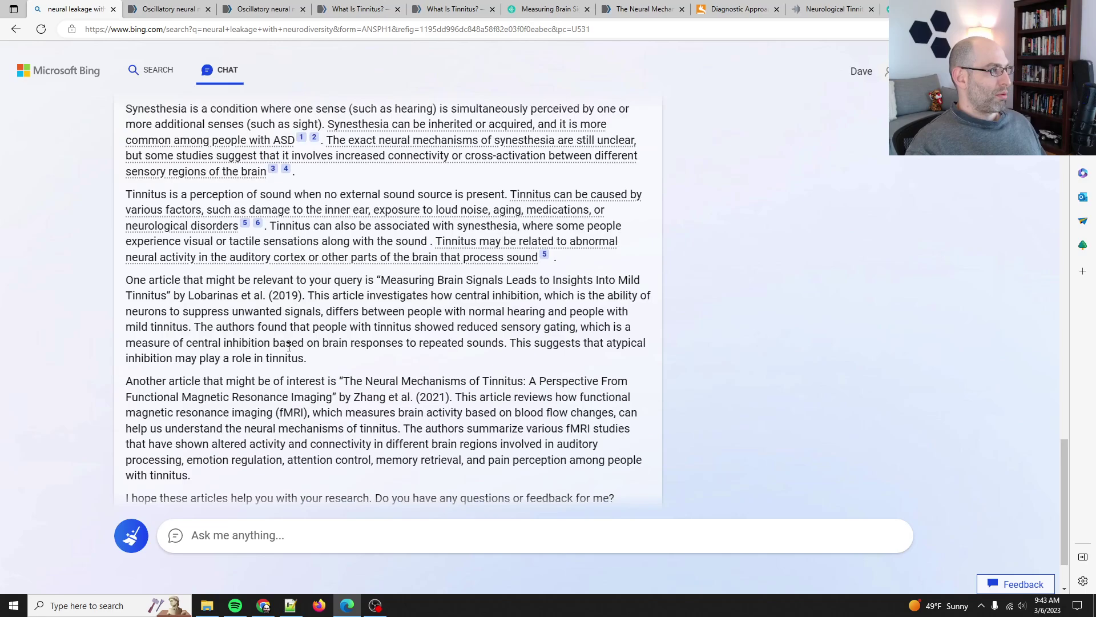
pyautogui.scroll(-2, 309, 359)
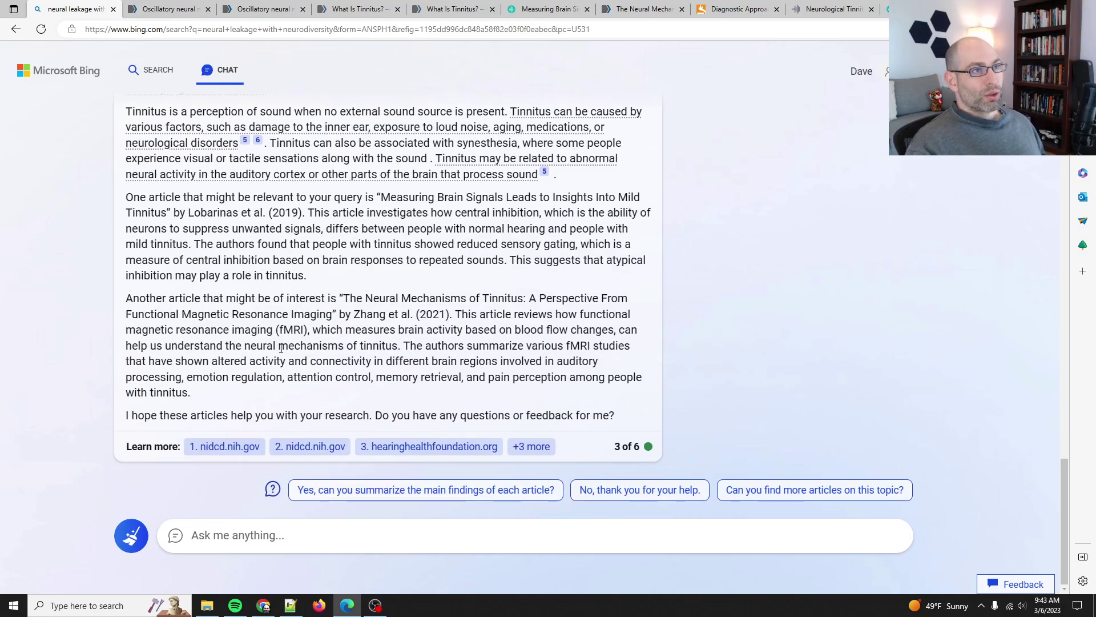
pyautogui.scroll(15, 250, 342)
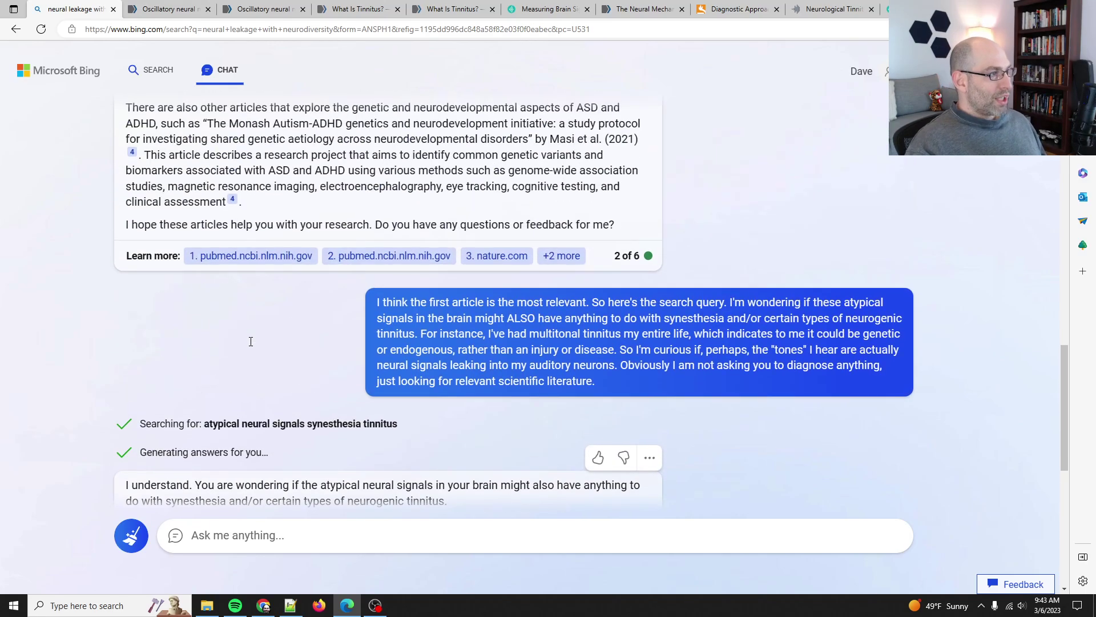
pyautogui.scroll(12, 250, 342)
pyautogui.scroll(-8, 251, 341)
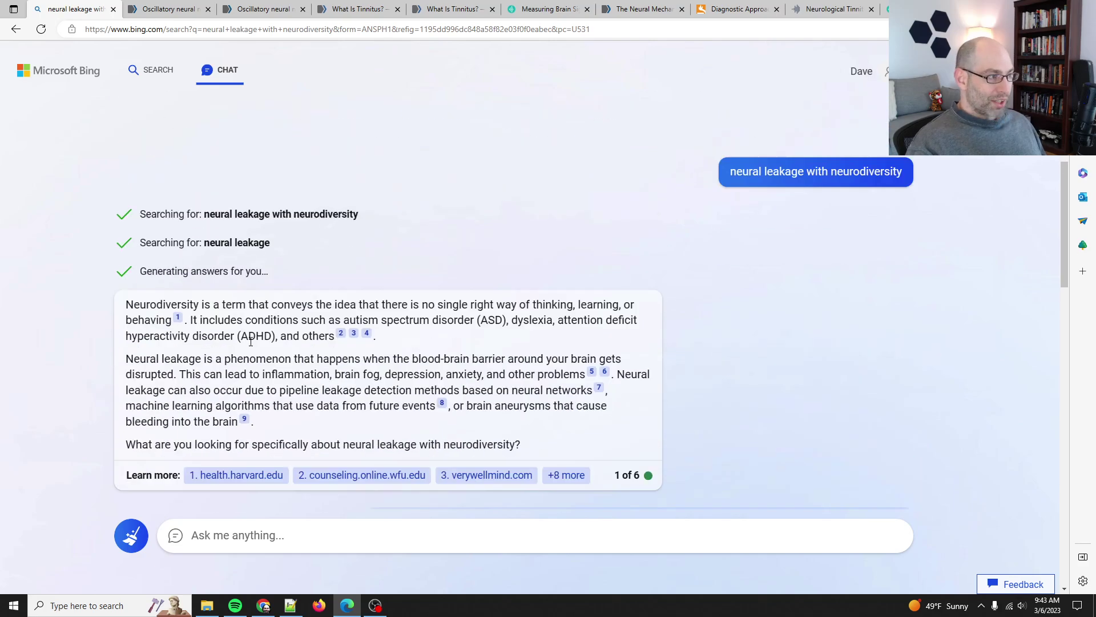
pyautogui.scroll(-14, 251, 342)
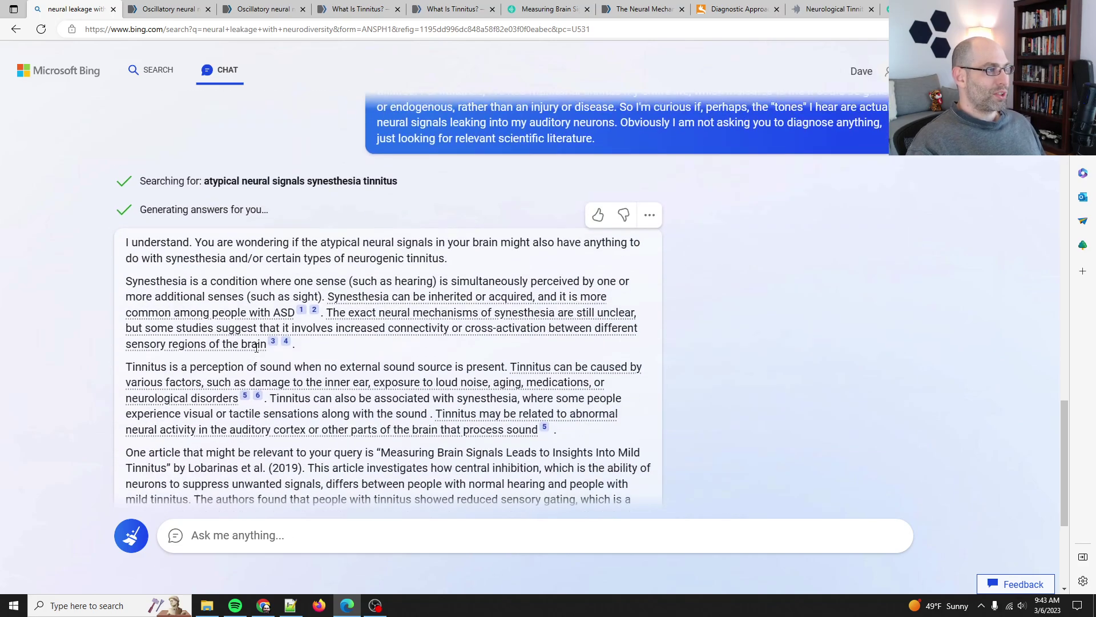
pyautogui.scroll(-3, 257, 347)
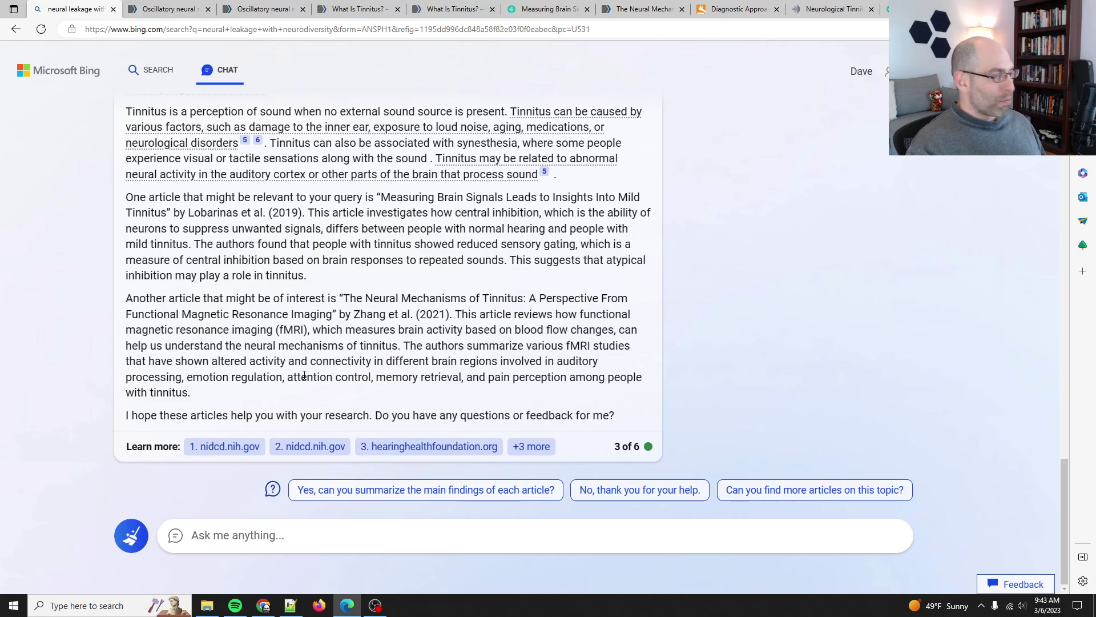
pyautogui.scroll(15, 305, 375)
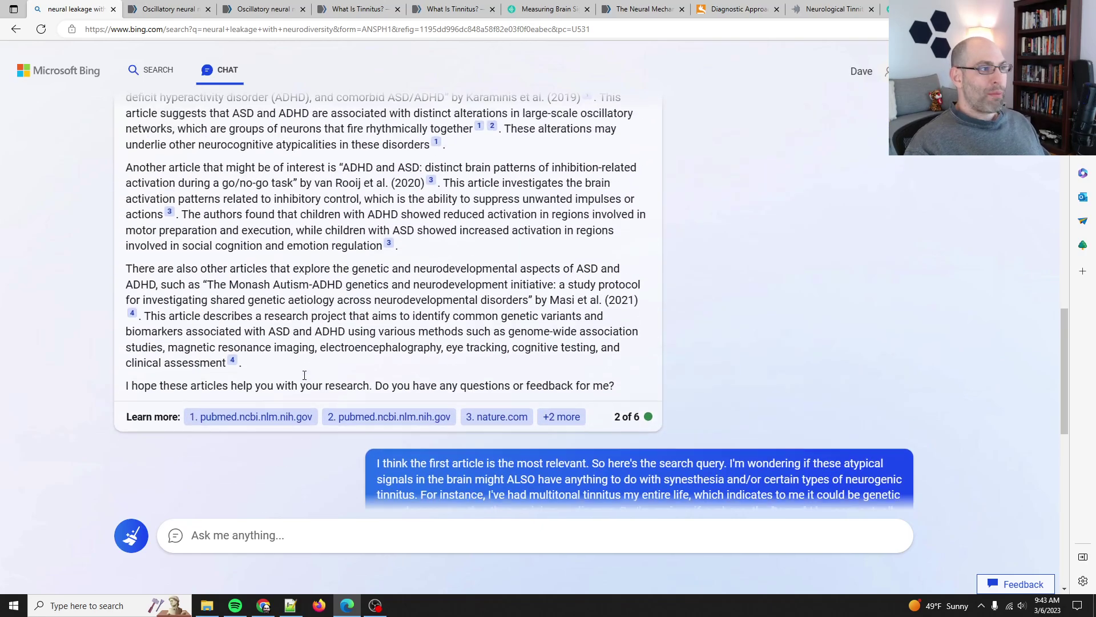
pyautogui.scroll(-12, 305, 375)
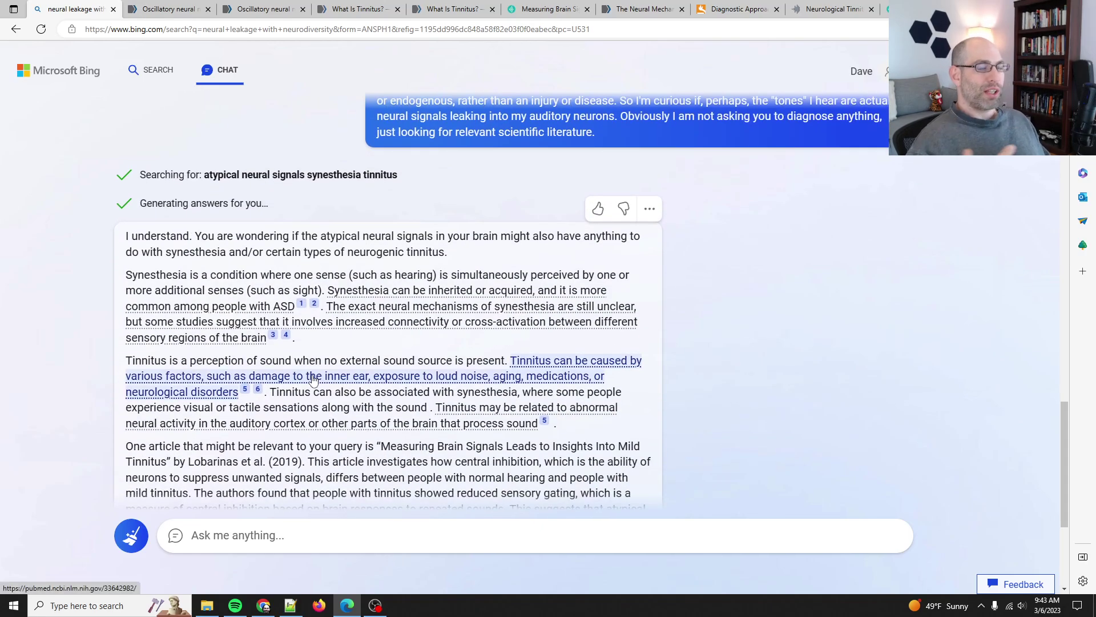
pyautogui.moveTo(313, 379)
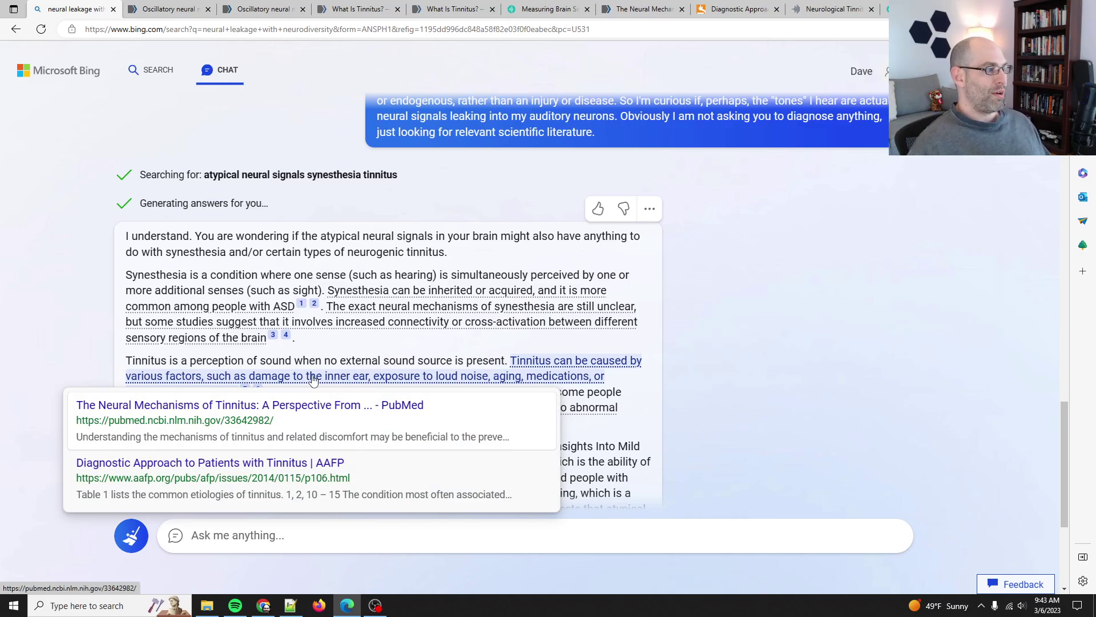
pyautogui.scroll(-4, 313, 379)
pyautogui.scroll(2, 350, 352)
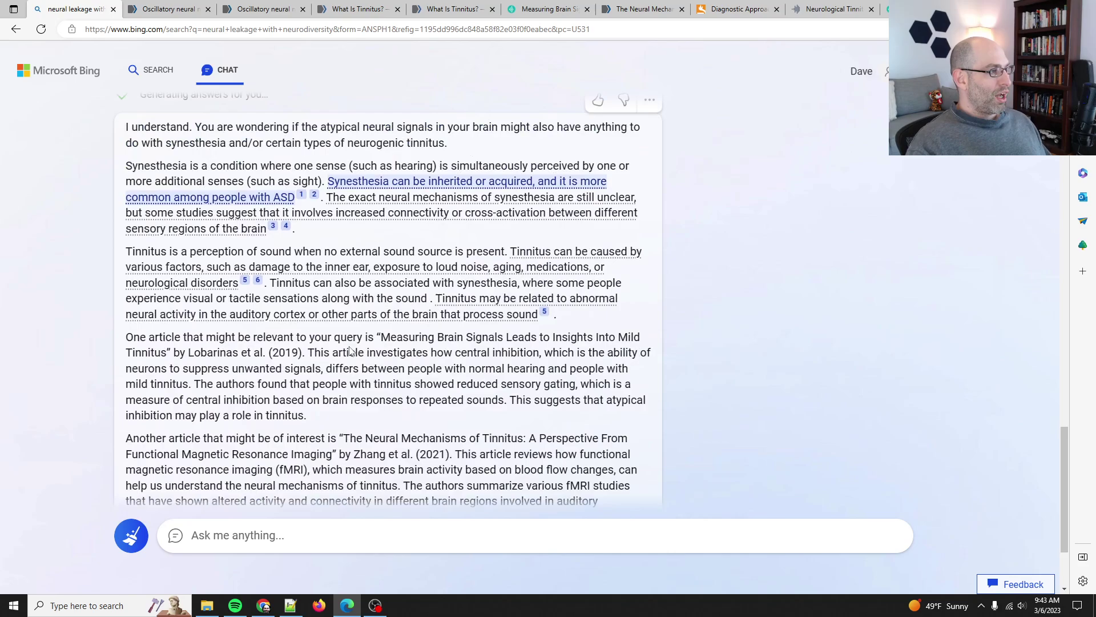
pyautogui.scroll(1, 350, 351)
pyautogui.scroll(-3, 411, 378)
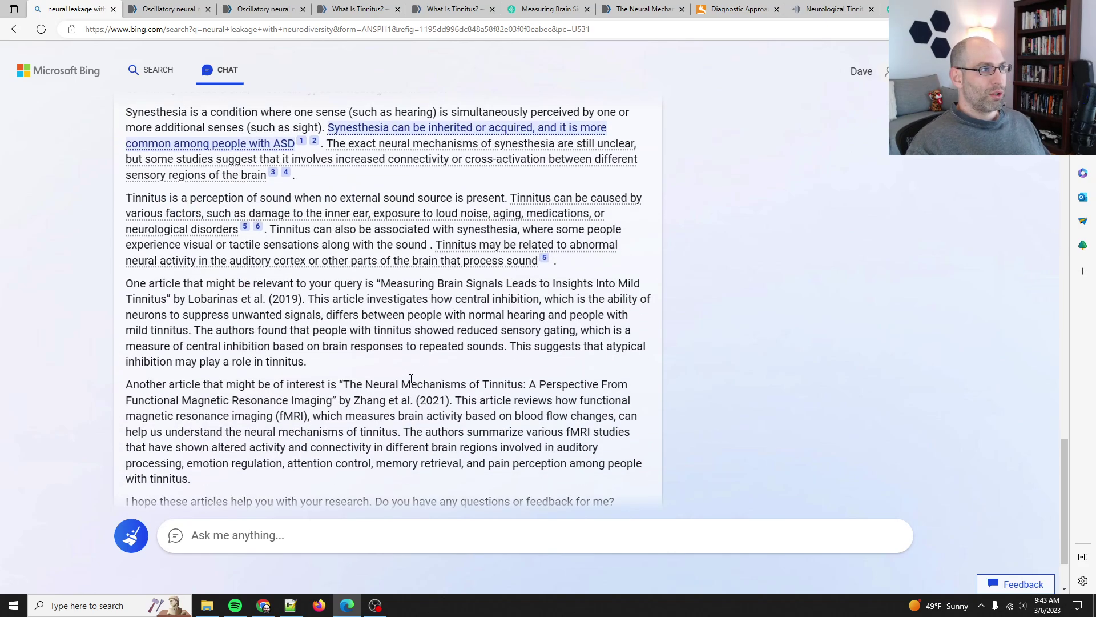
pyautogui.scroll(3, 409, 358)
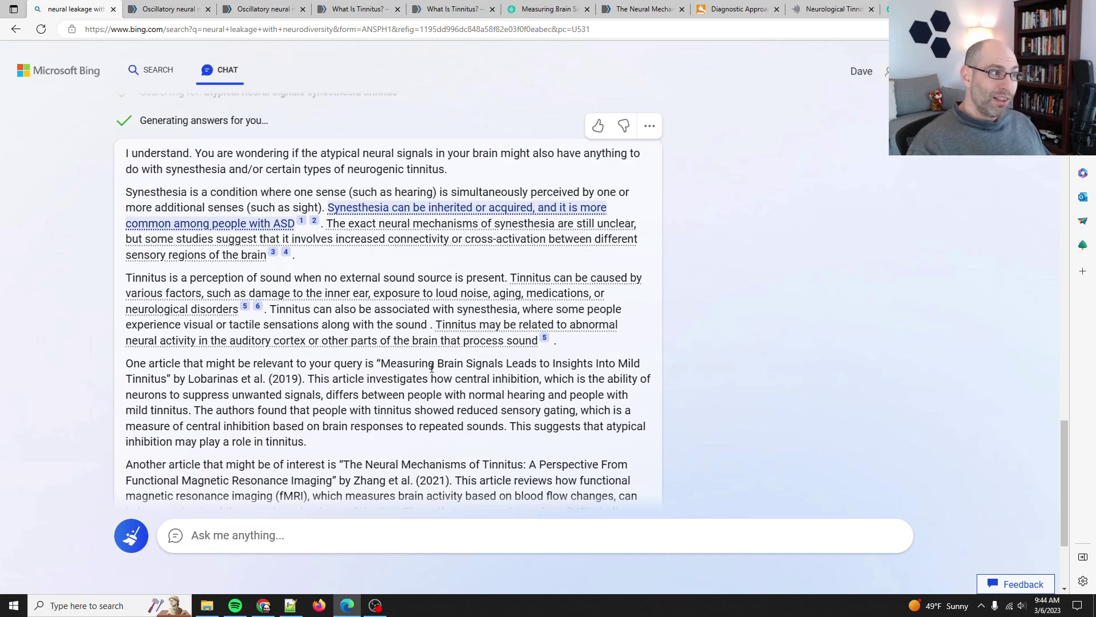
pyautogui.scroll(-3, 431, 367)
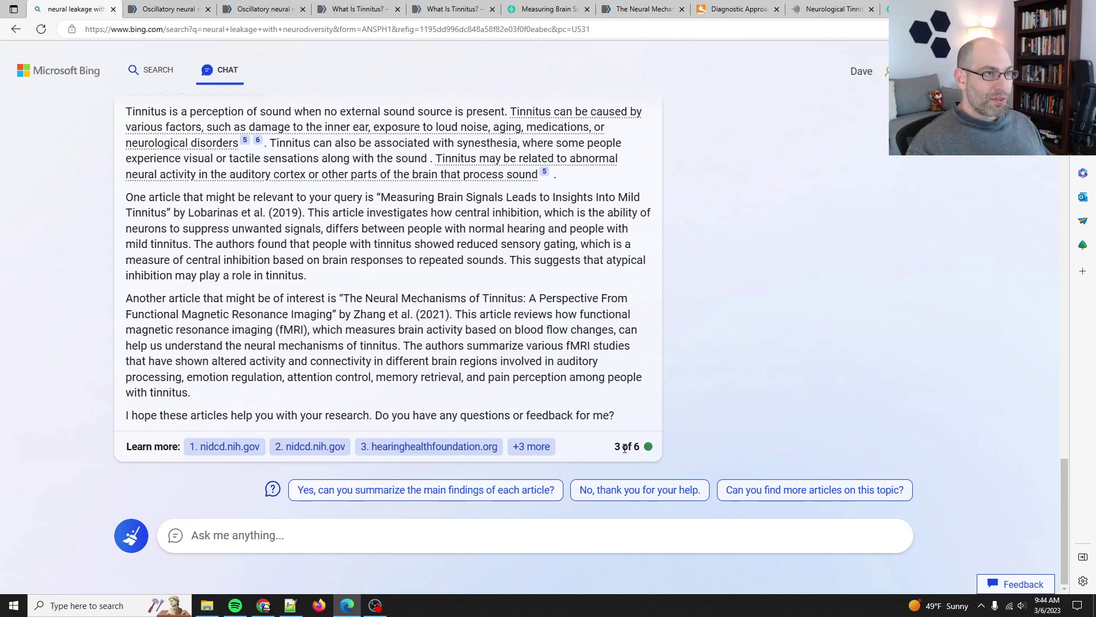
# - Clear an accidental '3 of 6' selection, scroll the answer once more, and return to OBS Studio
pyautogui.moveTo(616, 449); pyautogui.dragTo(654, 450)
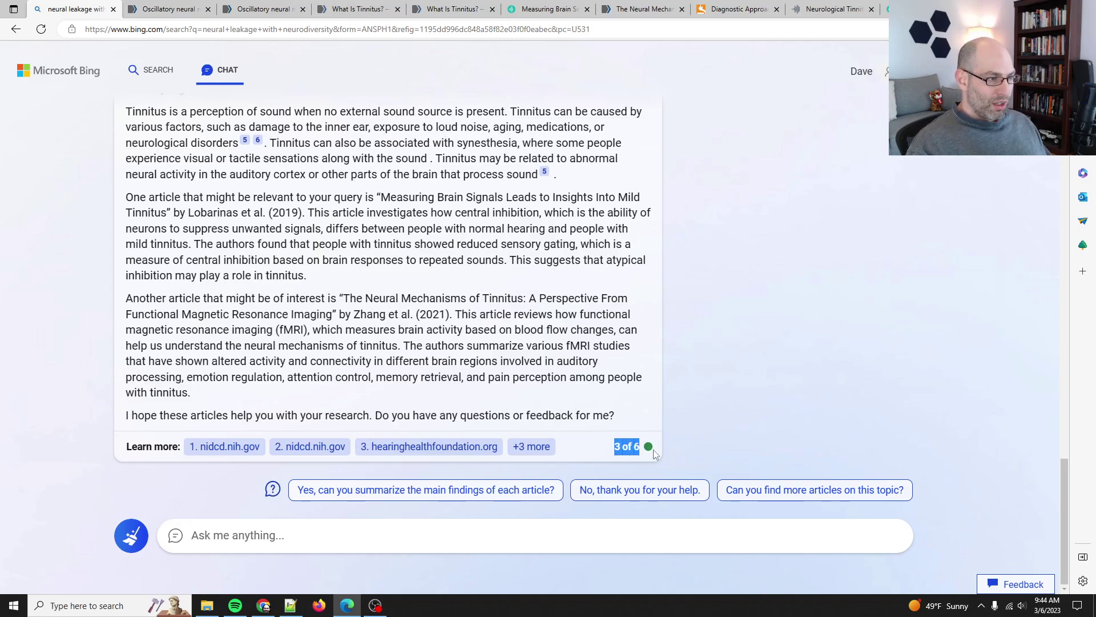
pyautogui.click(646, 451)
pyautogui.scroll(5, 581, 437)
pyautogui.scroll(-5, 581, 437)
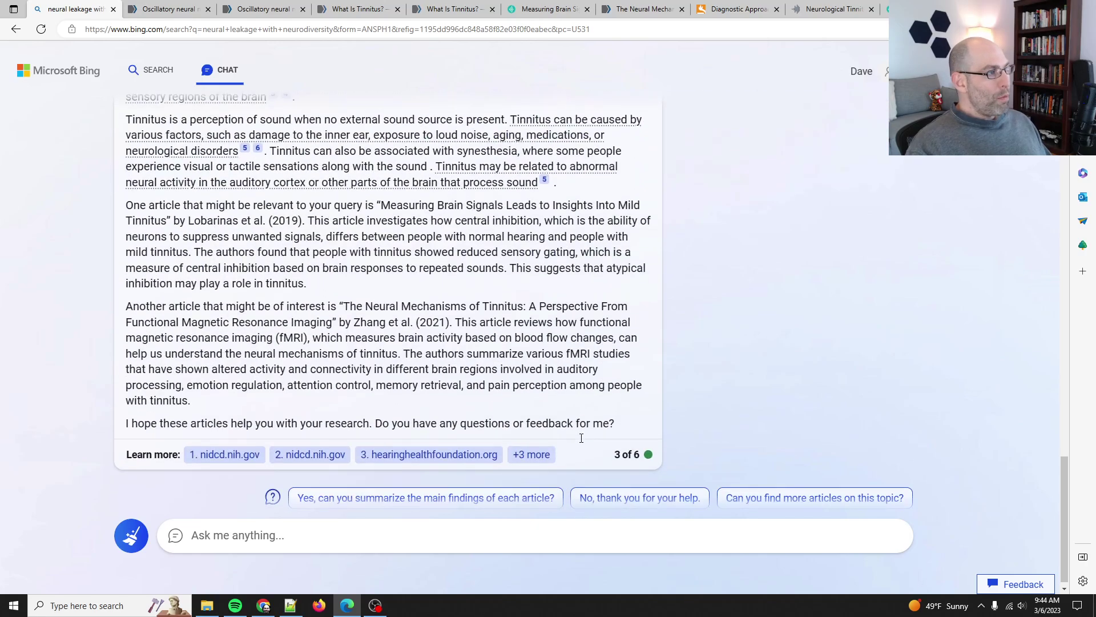
pyautogui.scroll(2, 512, 395)
pyautogui.scroll(-2, 503, 371)
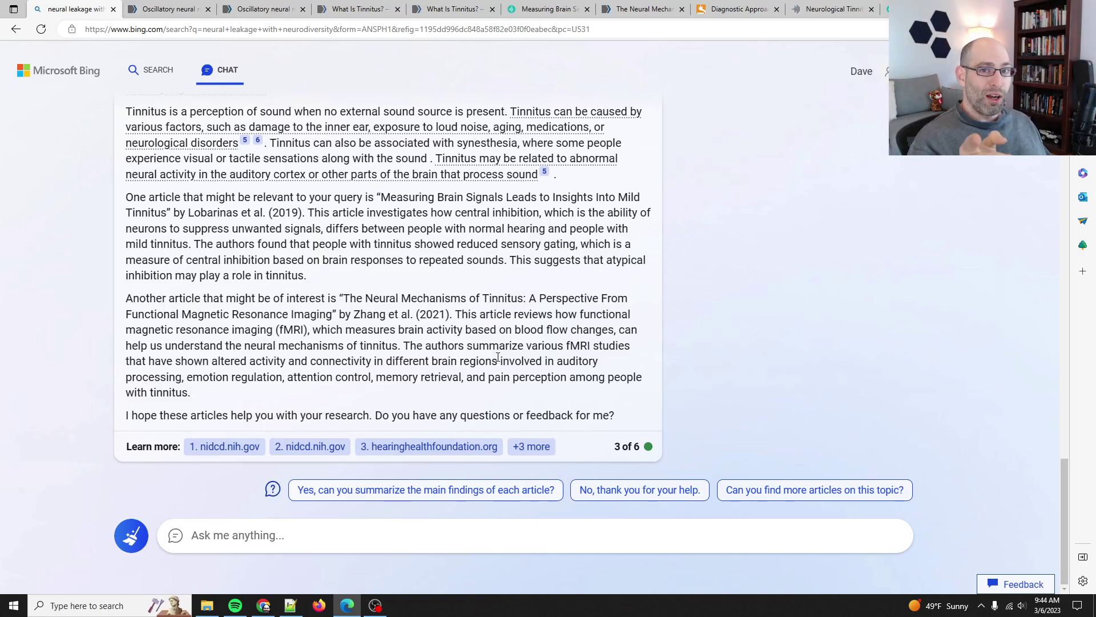
pyautogui.scroll(15, 498, 358)
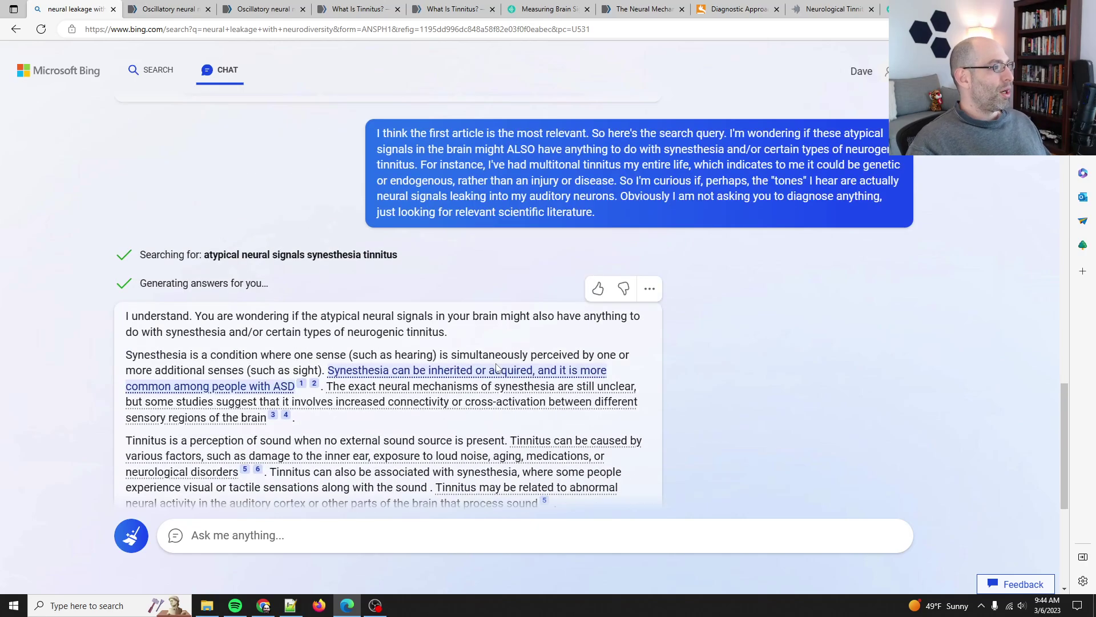
pyautogui.scroll(-5, 497, 372)
pyautogui.scroll(-9, 497, 373)
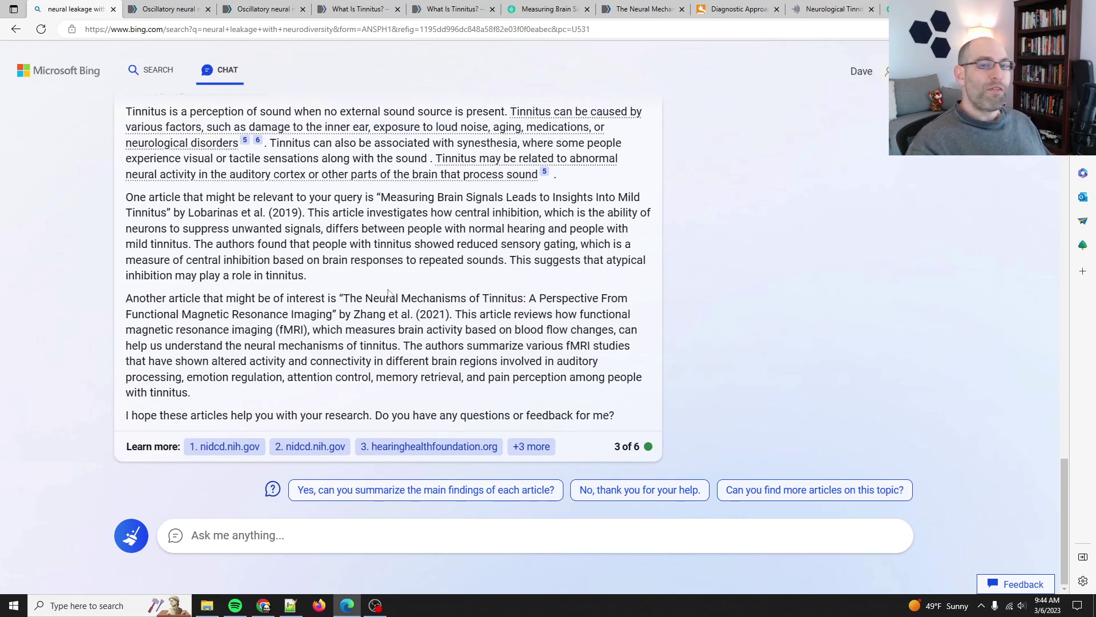
pyautogui.click(375, 606)
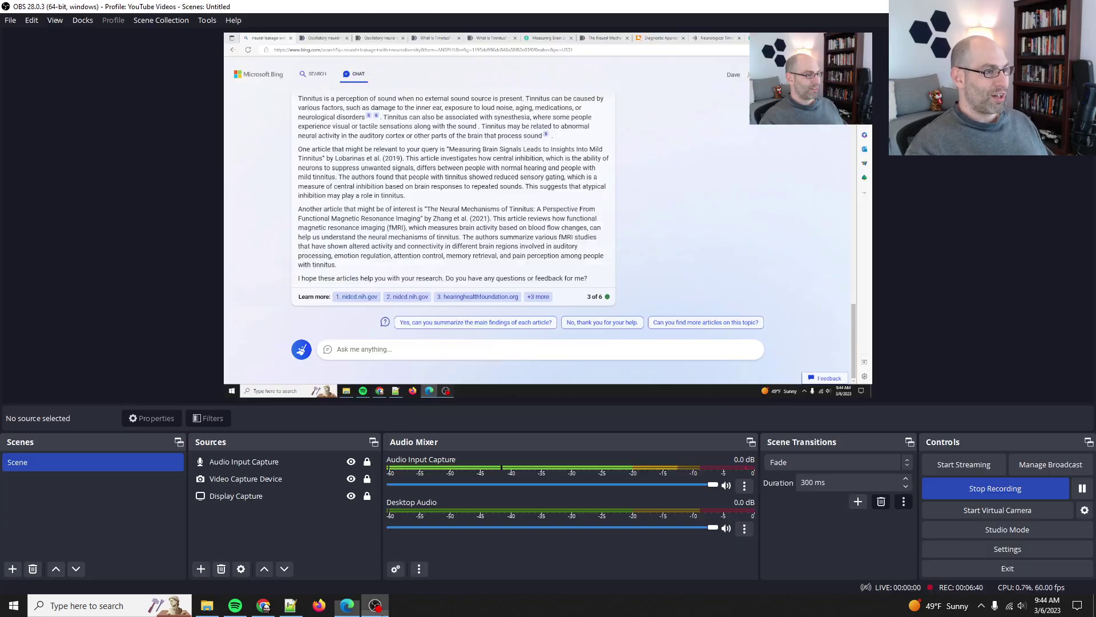